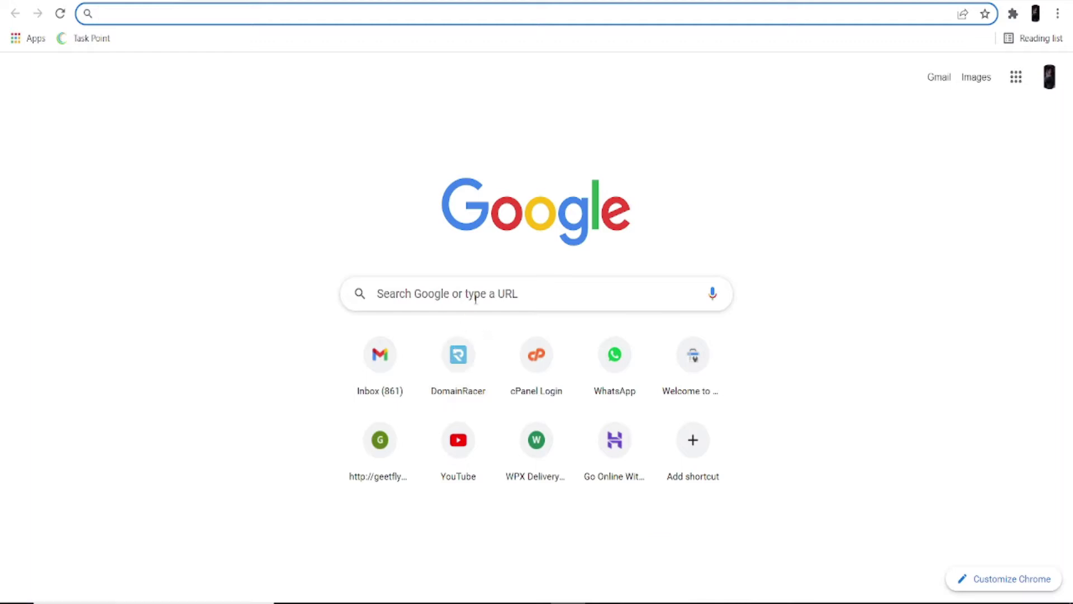
Step: Go to DomainRacer's Register Domain page and place the cursor in its domain search box
click(467, 363)
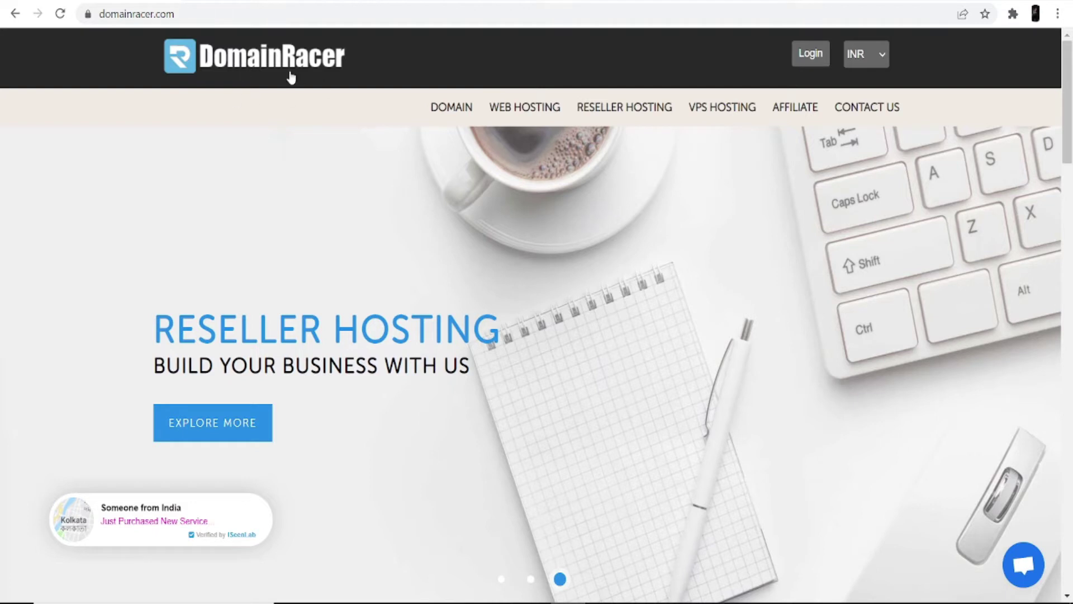
click(452, 118)
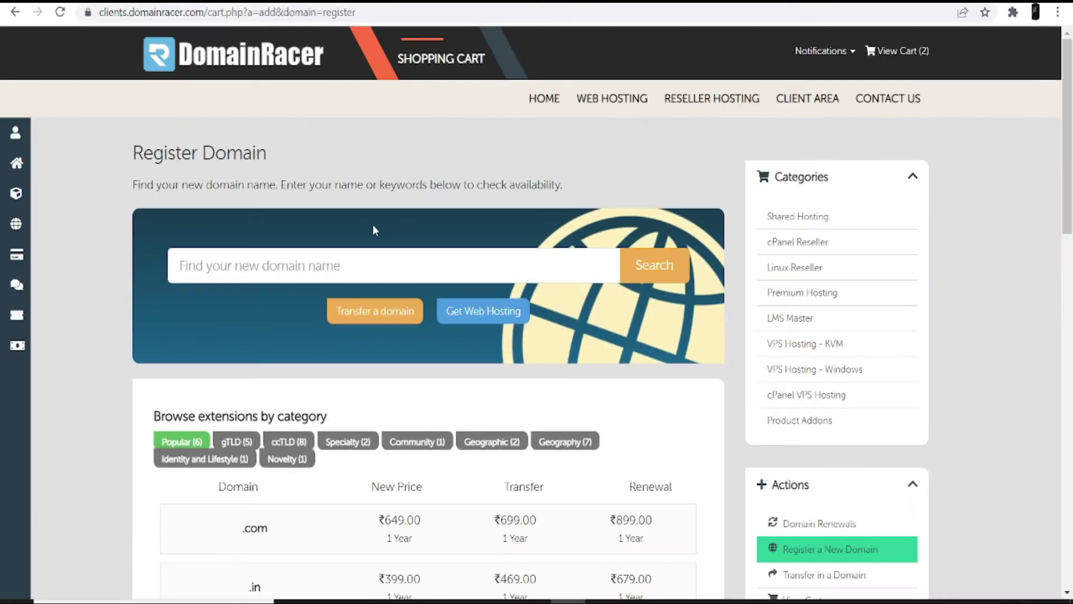
click(350, 258)
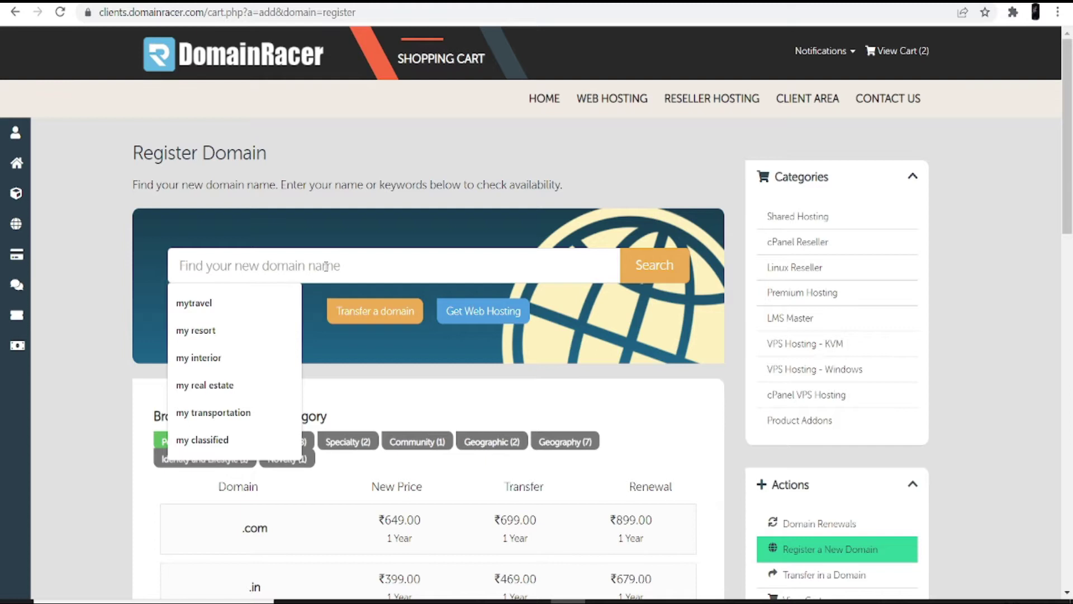
Step: Search DomainRacer for the domain 'my health' and scroll through the results
text(my he)
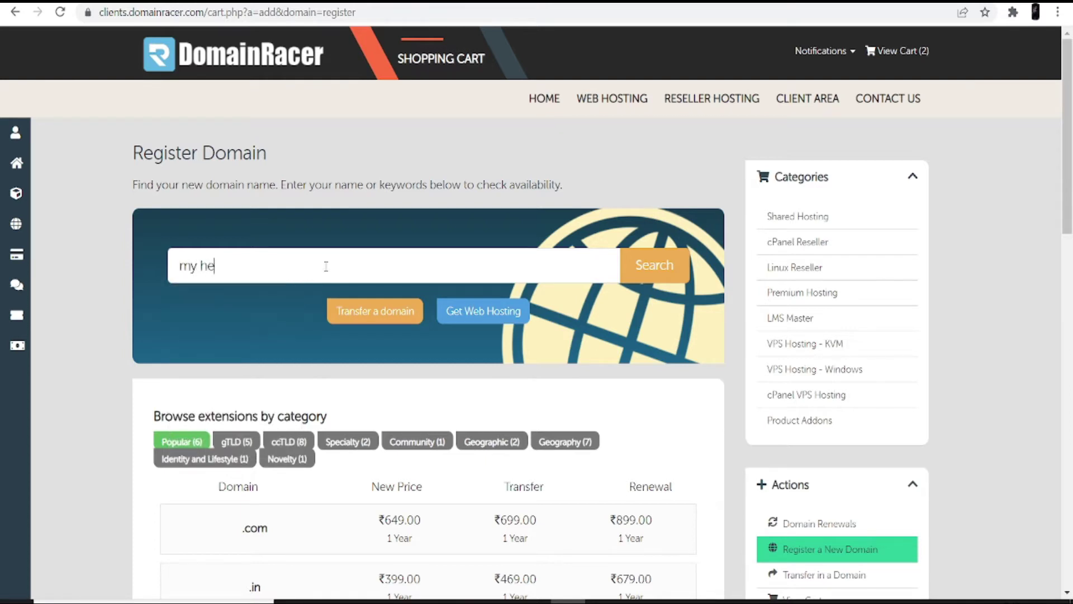
text(alth)
key(Return)
scroll(338, 319, down, 5)
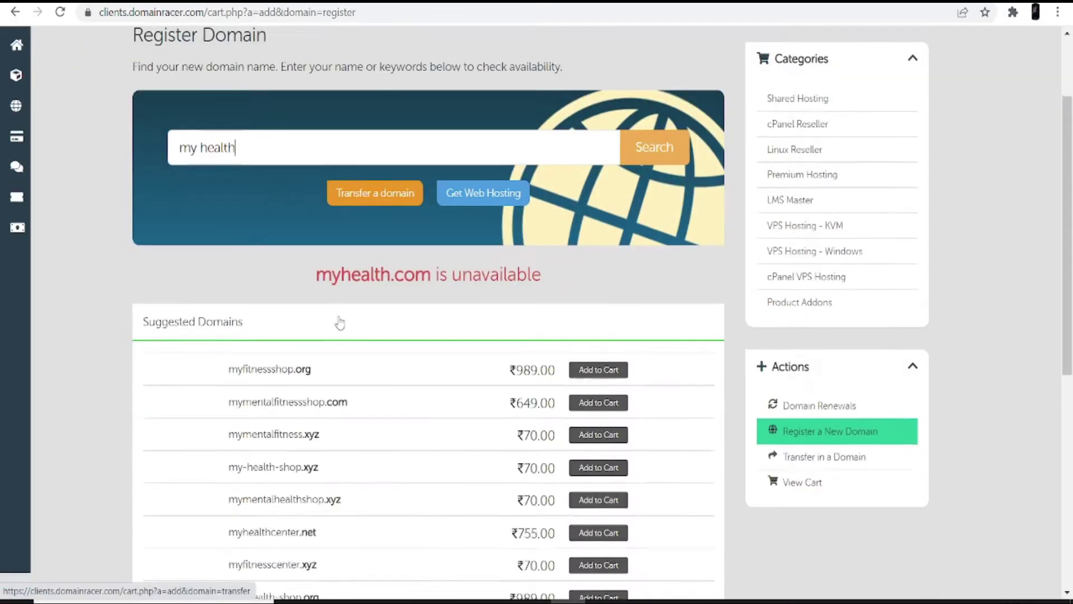
scroll(339, 323, down, 1)
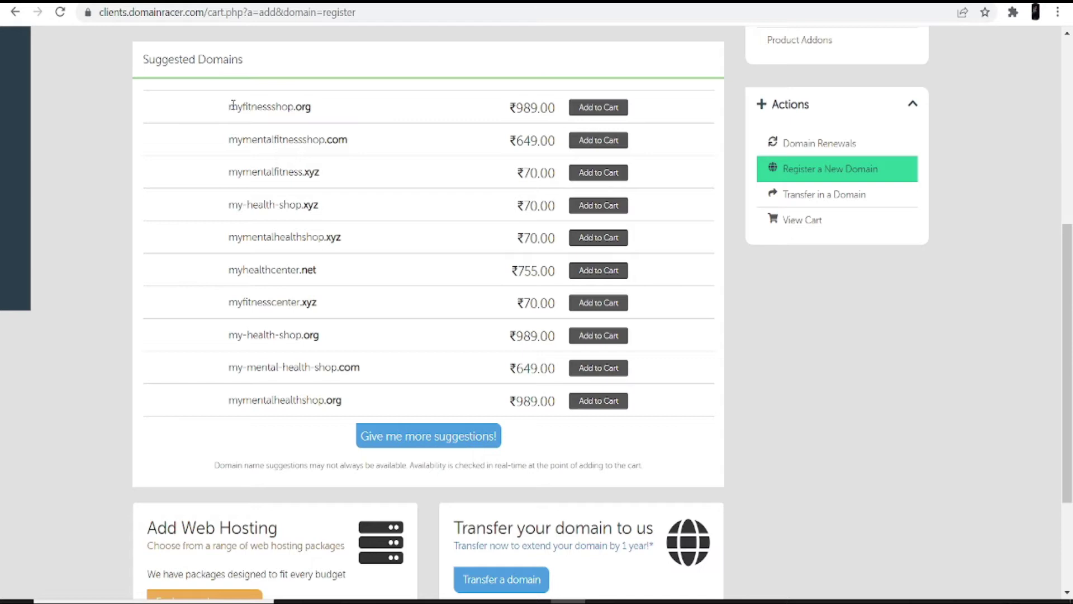
Step: Compare the suggested alternatives and add mymentalfitnessshop.com (₹649.00) to the cart
drag(230, 107, 314, 113)
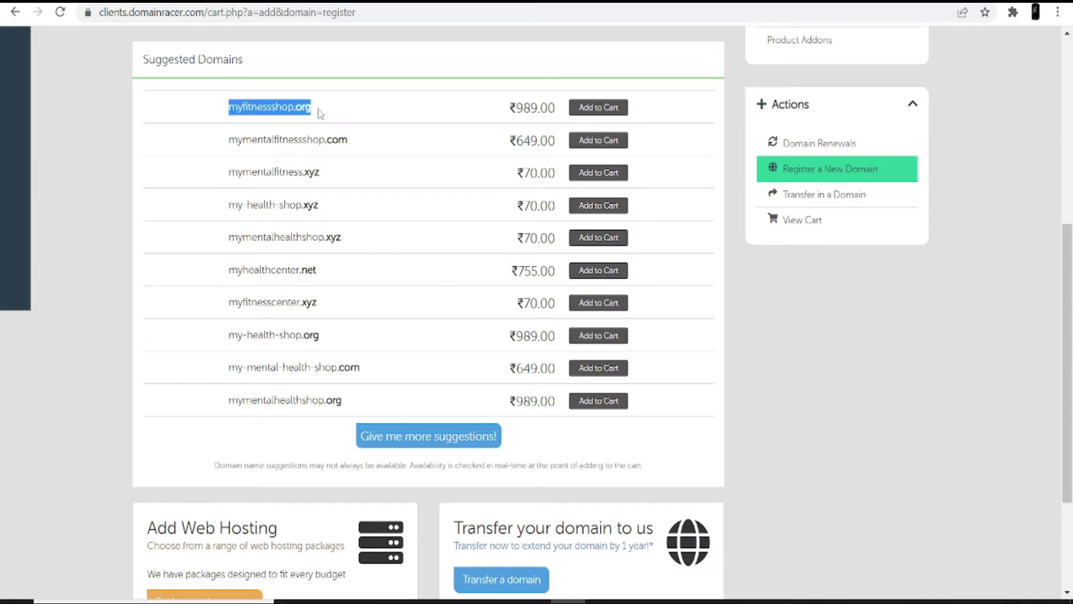
drag(230, 140, 360, 143)
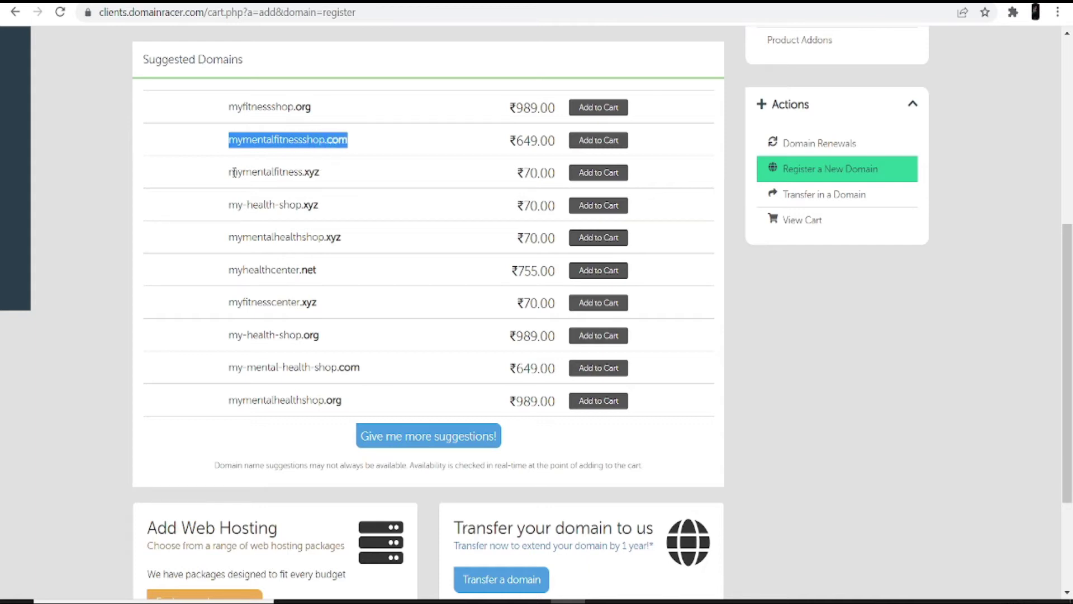
drag(229, 173, 323, 175)
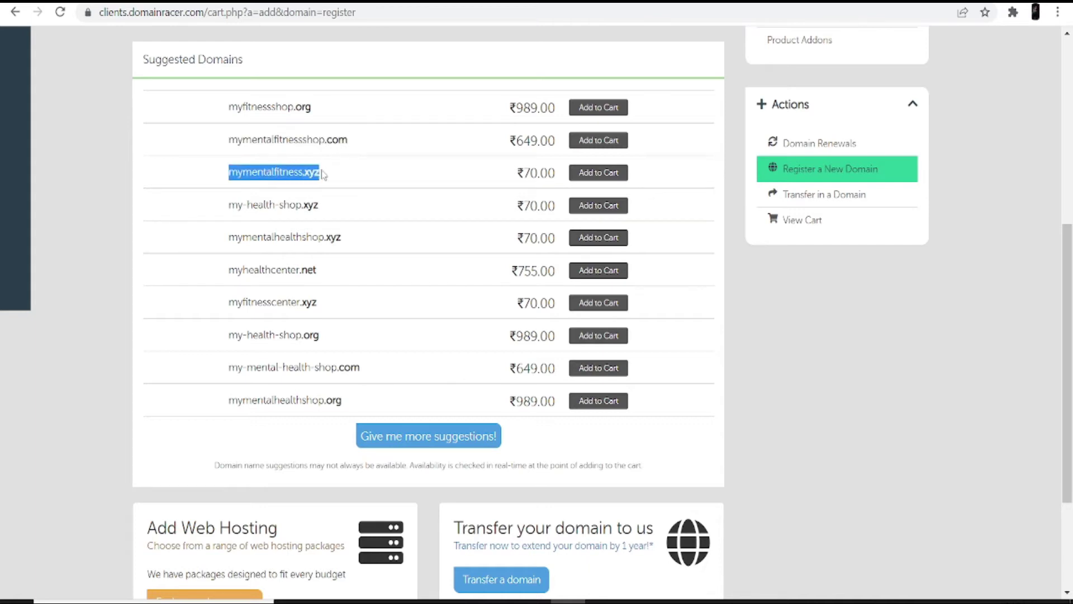
scroll(324, 179, up, 3)
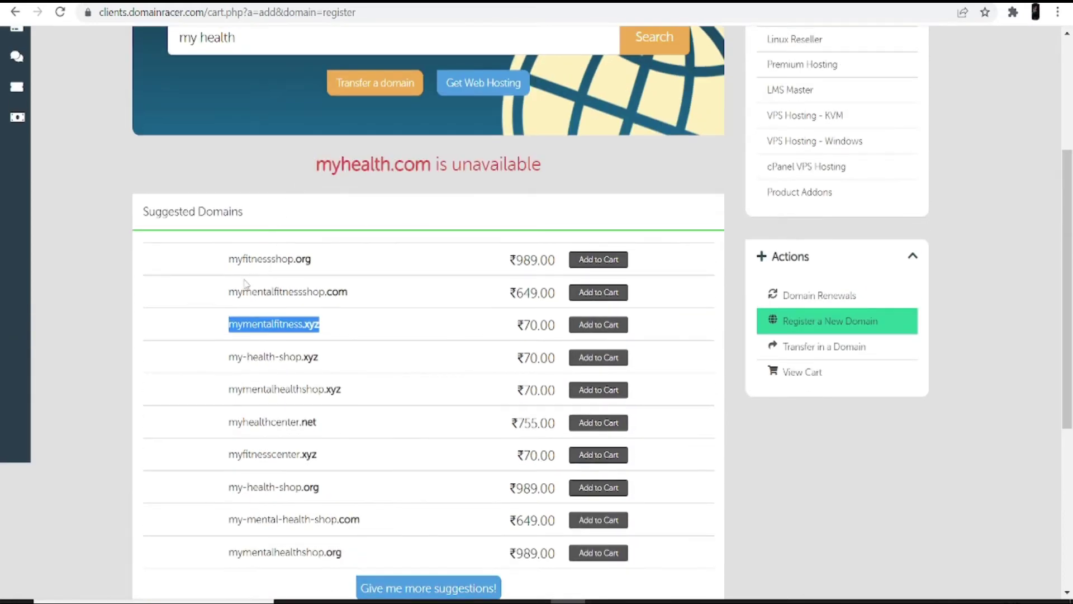
drag(231, 290, 354, 292)
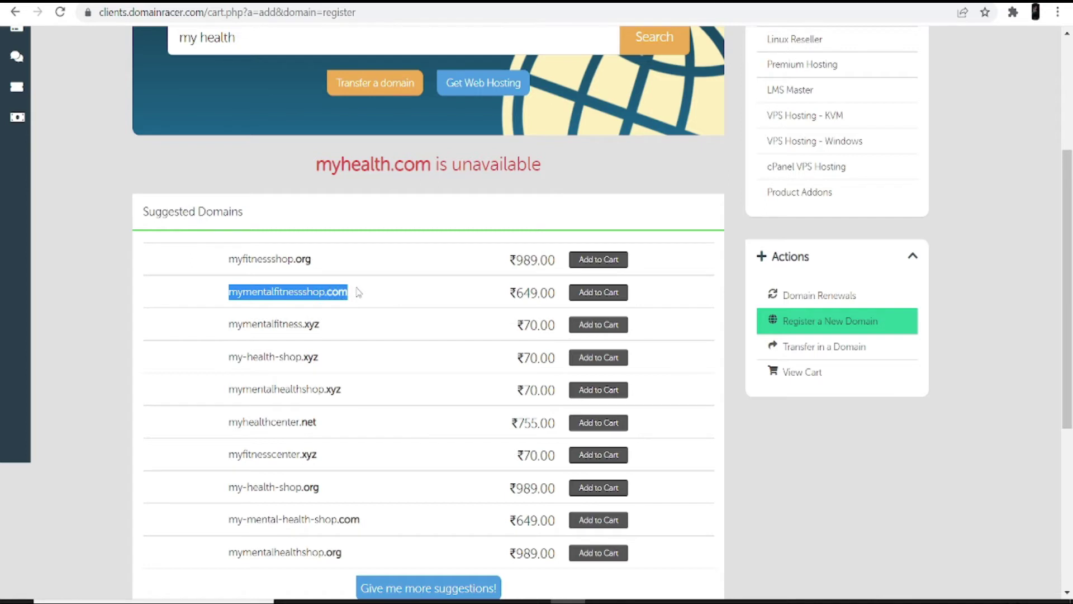
scroll(337, 286, up, 3)
scroll(338, 286, down, 5)
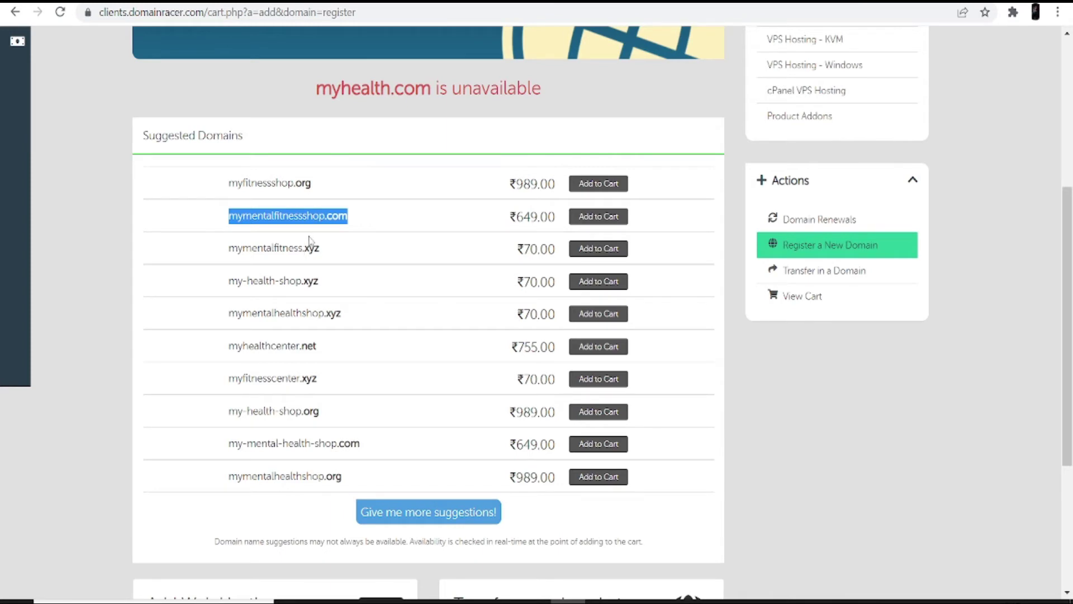
click(591, 222)
scroll(474, 286, up, 5)
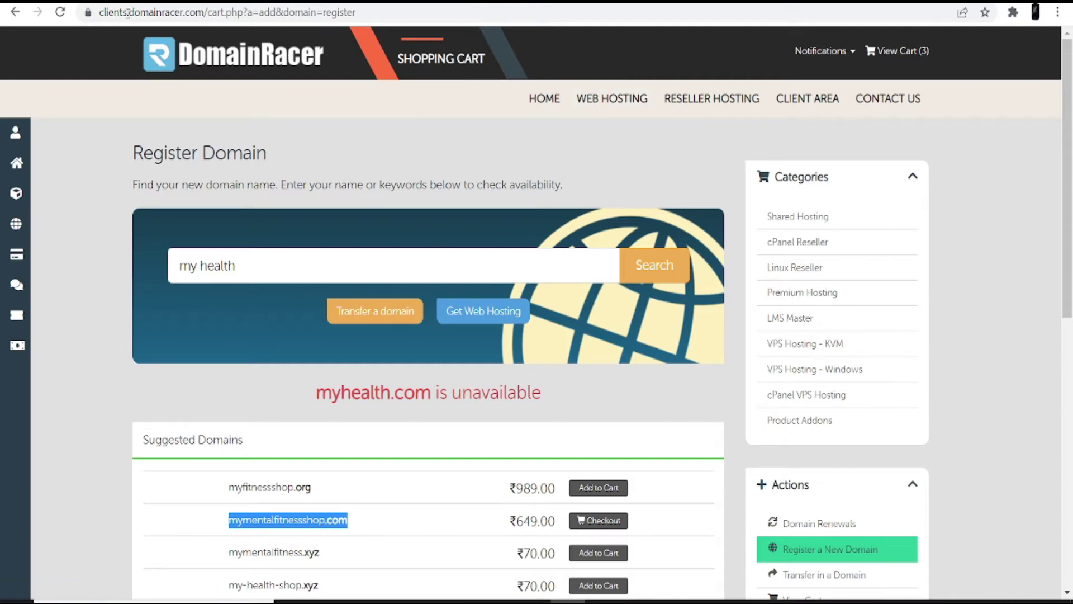
Step: Log in to DomainRacer's client area, check the active LMS Master hosting, then open a blank tab
key(ctrl+t)
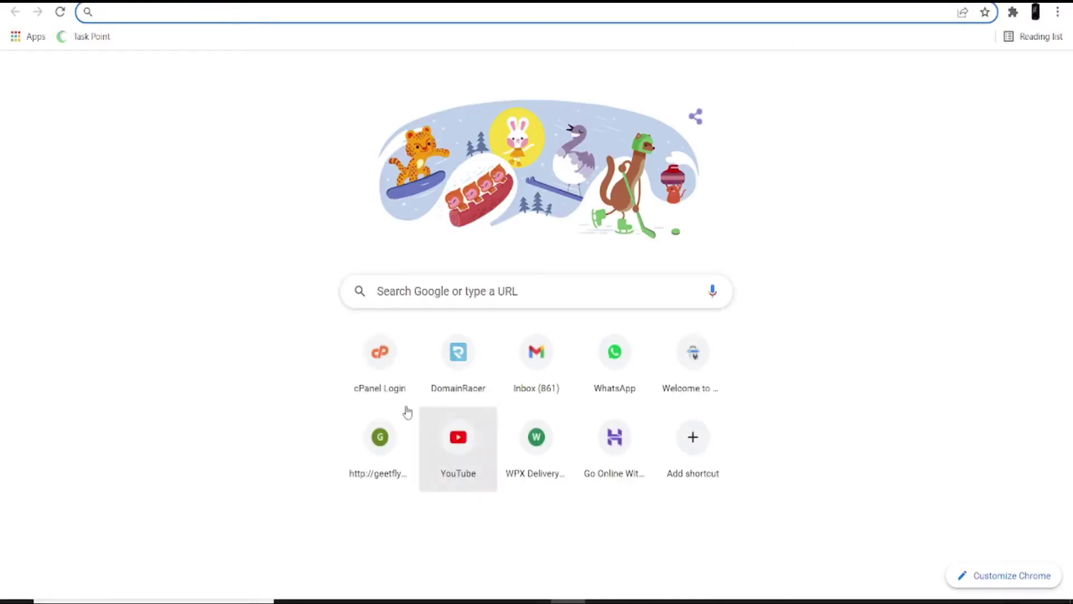
click(449, 379)
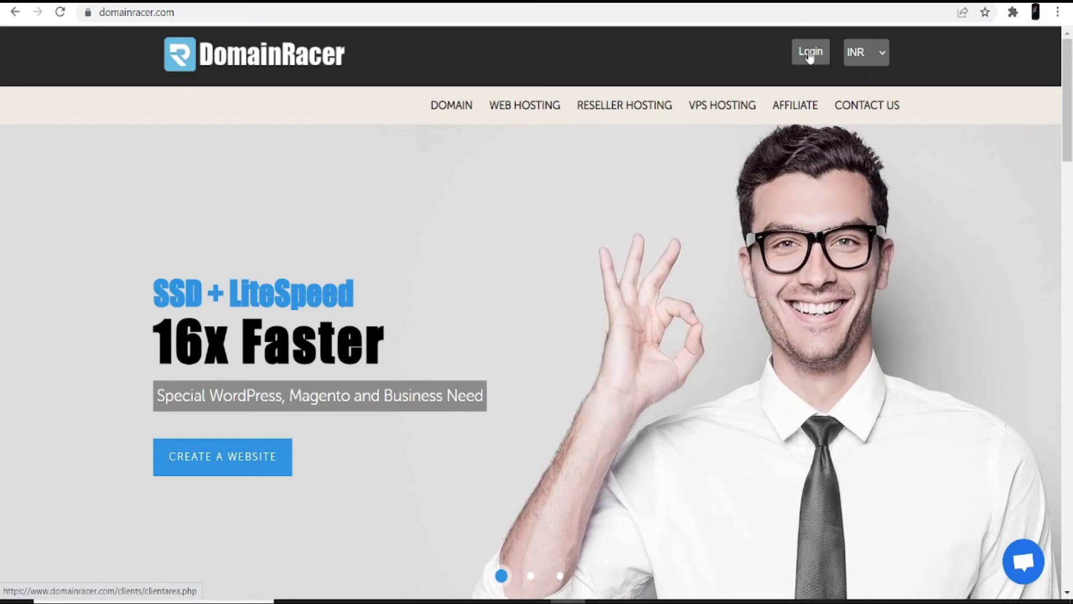
click(809, 54)
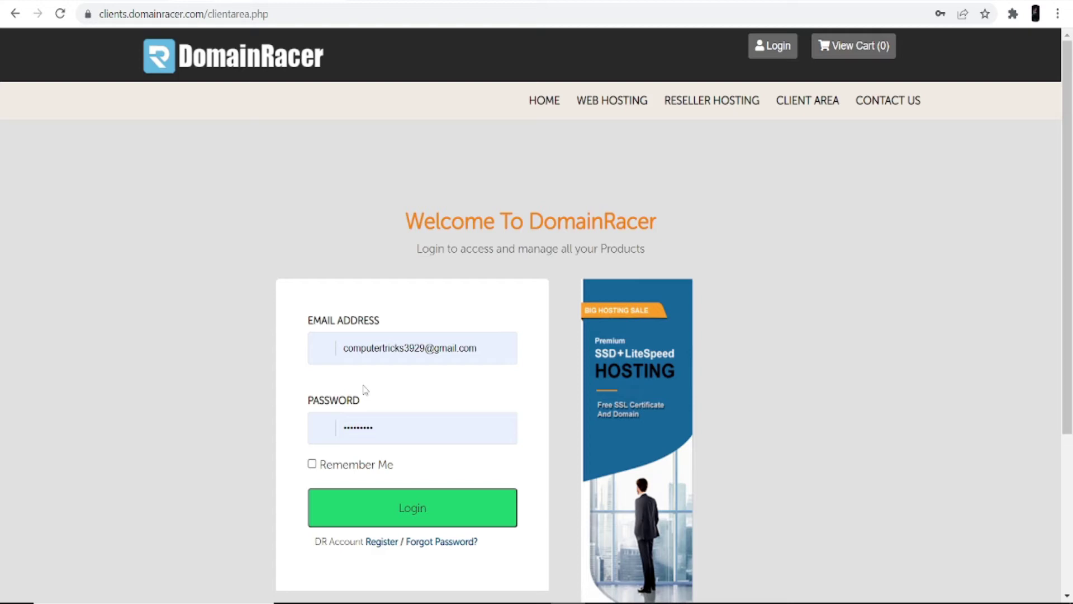
click(368, 510)
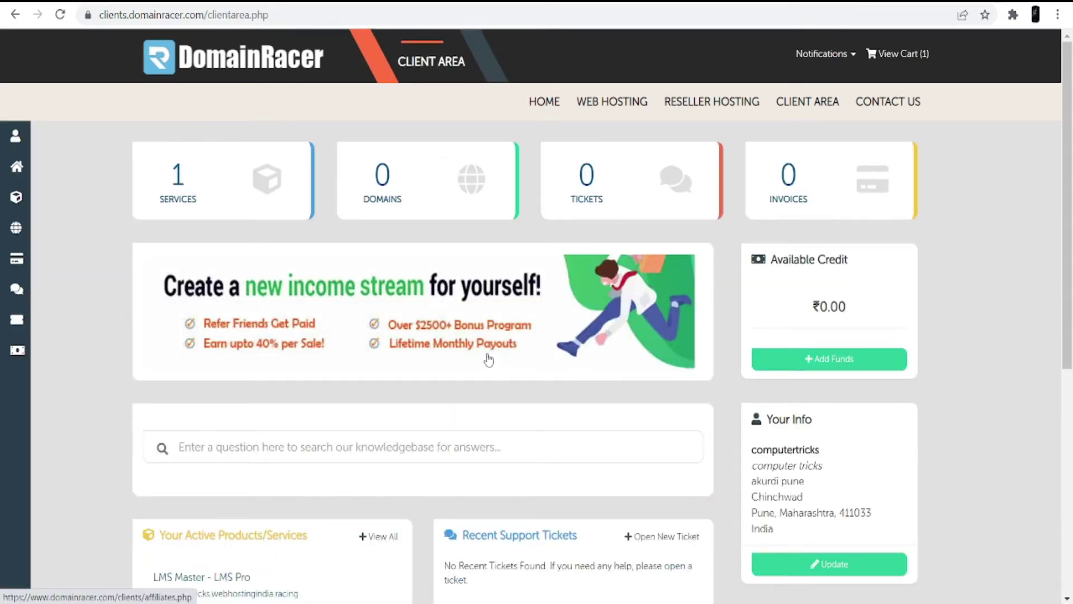
scroll(455, 353, down, 3)
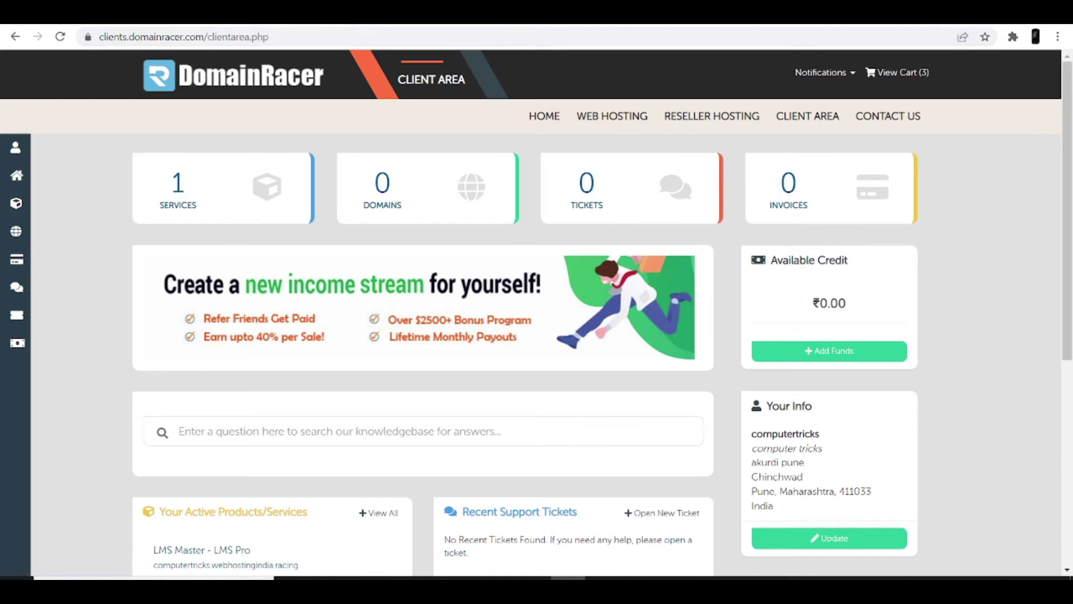
key(ctrl+t)
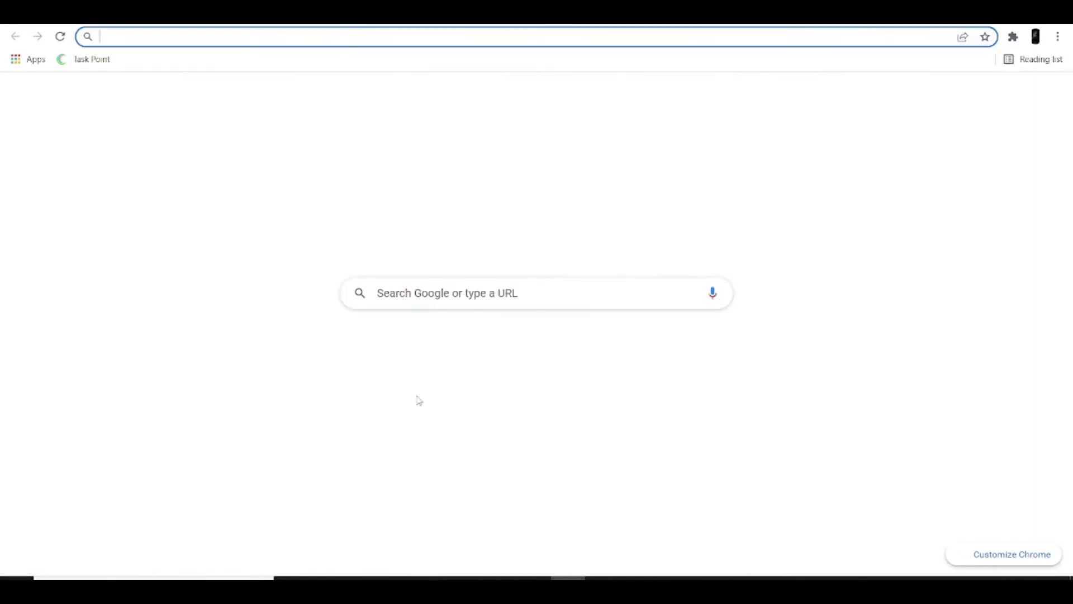
Step: Log in to cPanel and open WordPress Manager by Domainracer from the Software section
click(372, 363)
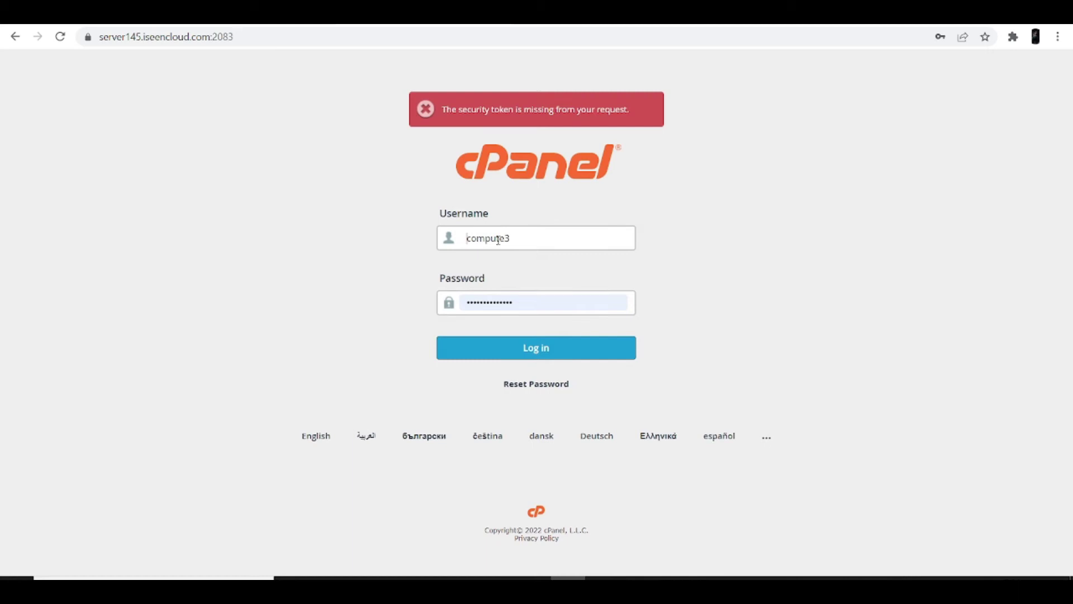
click(492, 356)
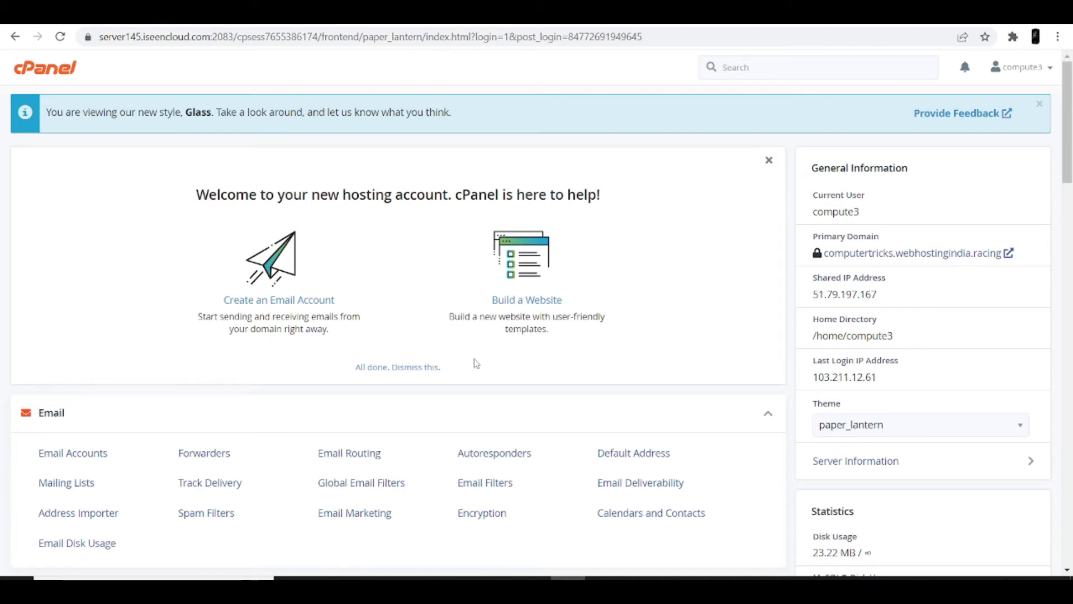
scroll(477, 364, down, 12)
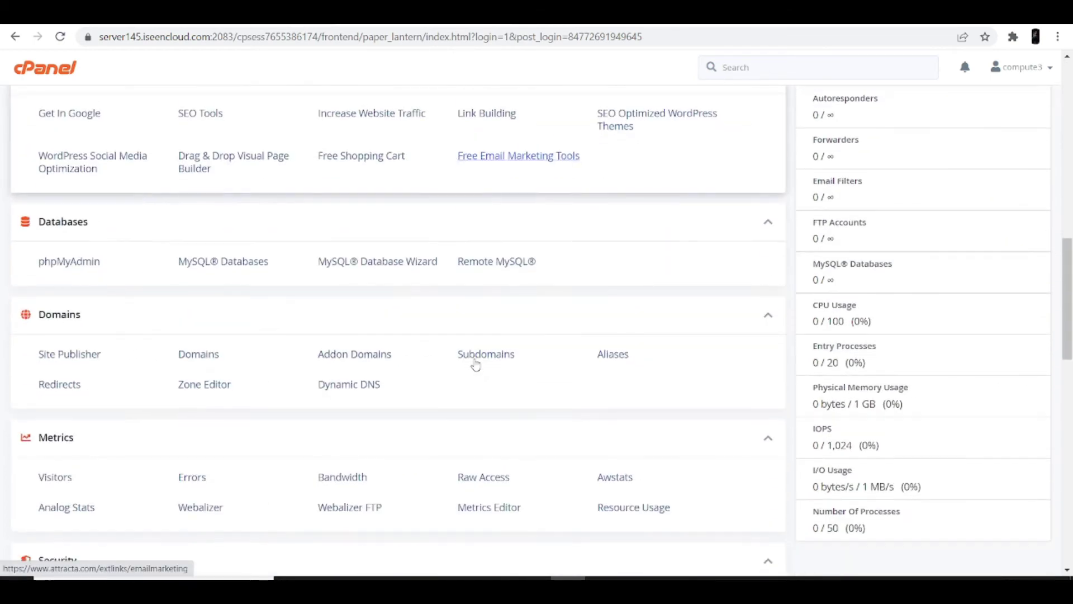
scroll(476, 364, down, 8)
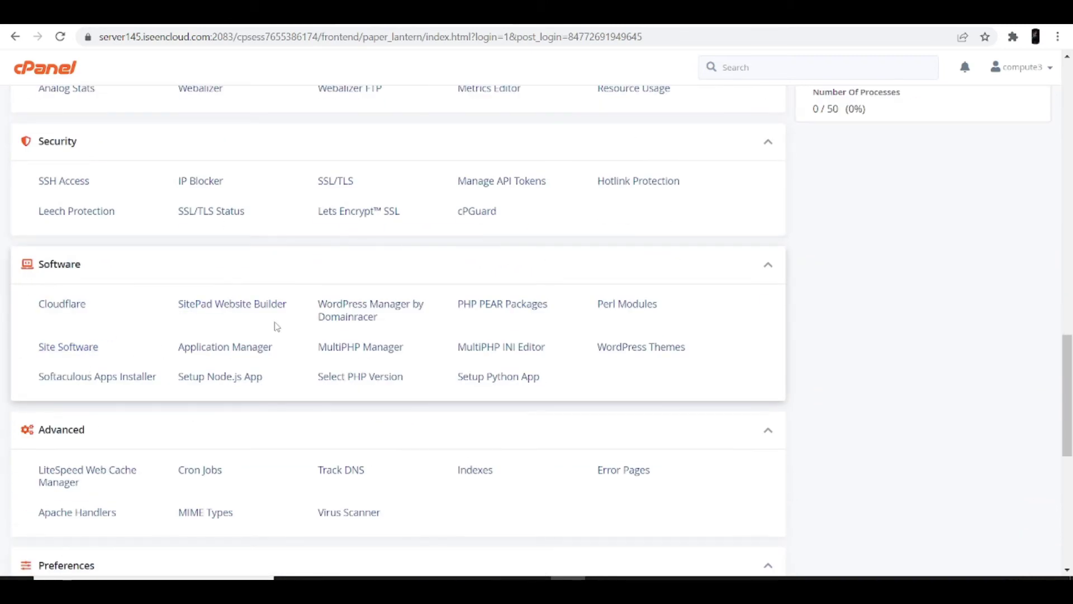
click(353, 319)
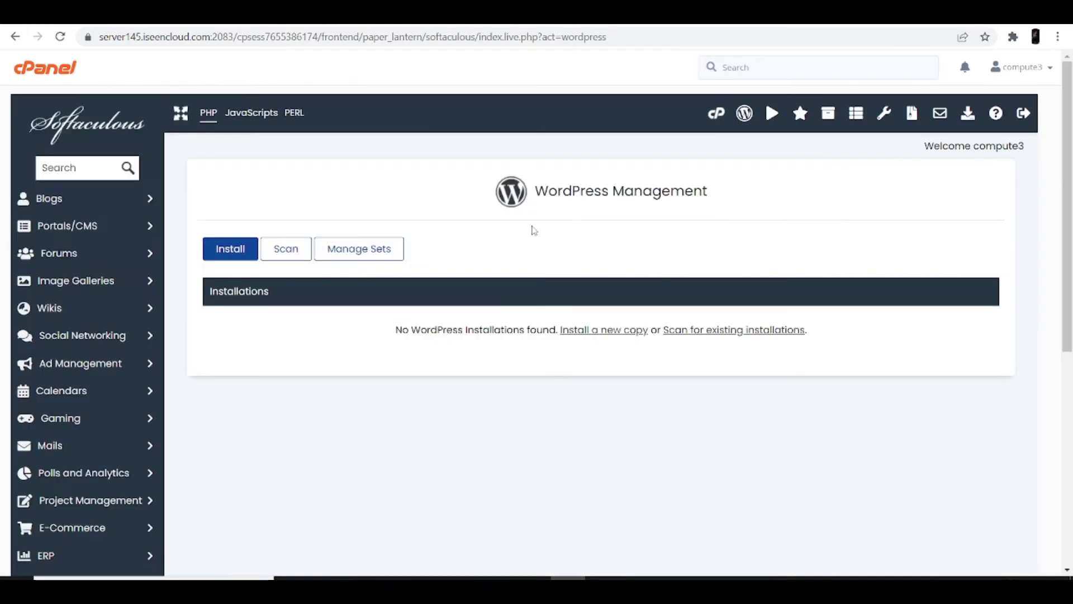
Step: Start a new WordPress installation from the Softaculous WordPress Management page
drag(538, 182, 710, 280)
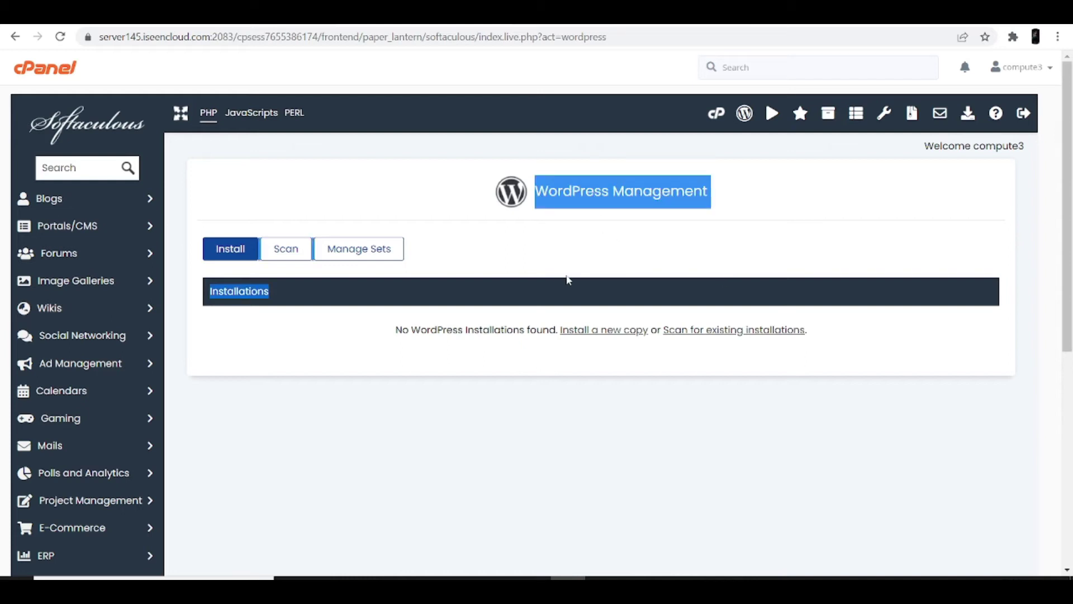
click(364, 318)
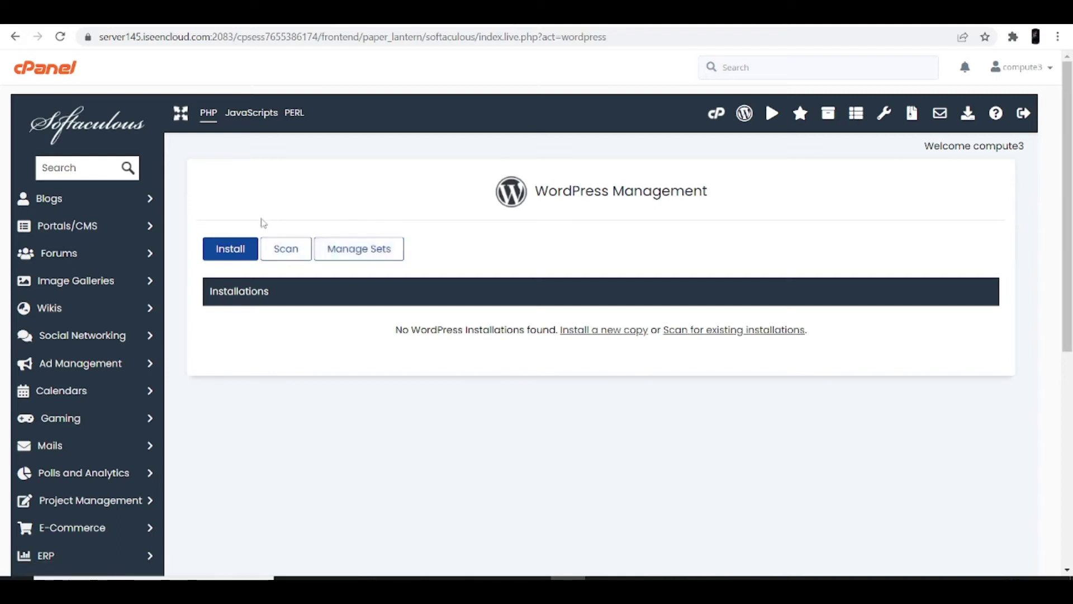
click(229, 250)
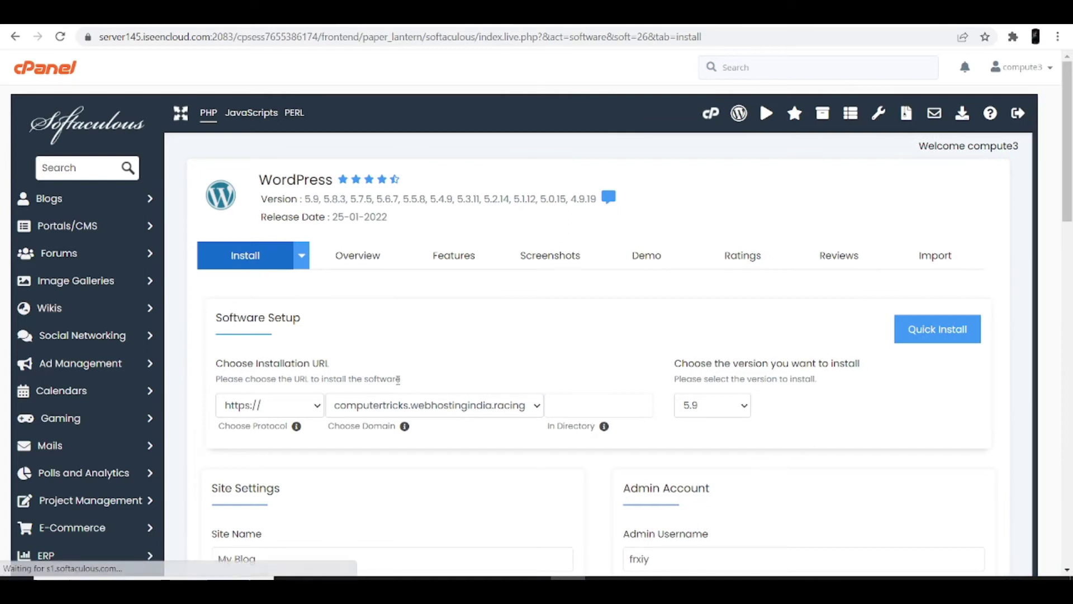
scroll(402, 346, down, 1)
scroll(401, 345, down, 3)
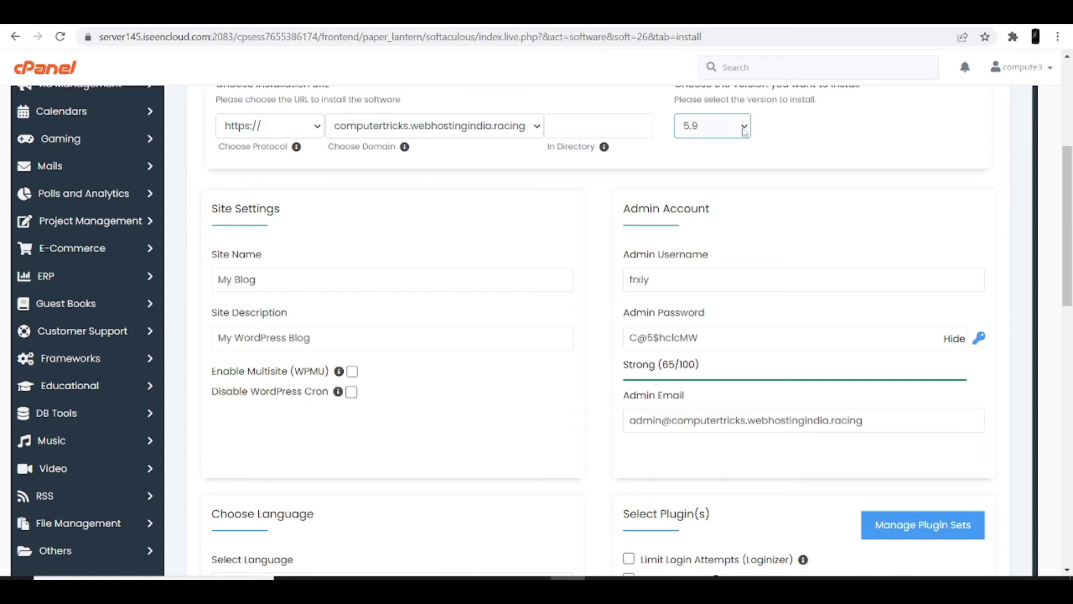
scroll(744, 133, up, 1)
Step: Keep WordPress version 5.9 selected on the install form
click(745, 197)
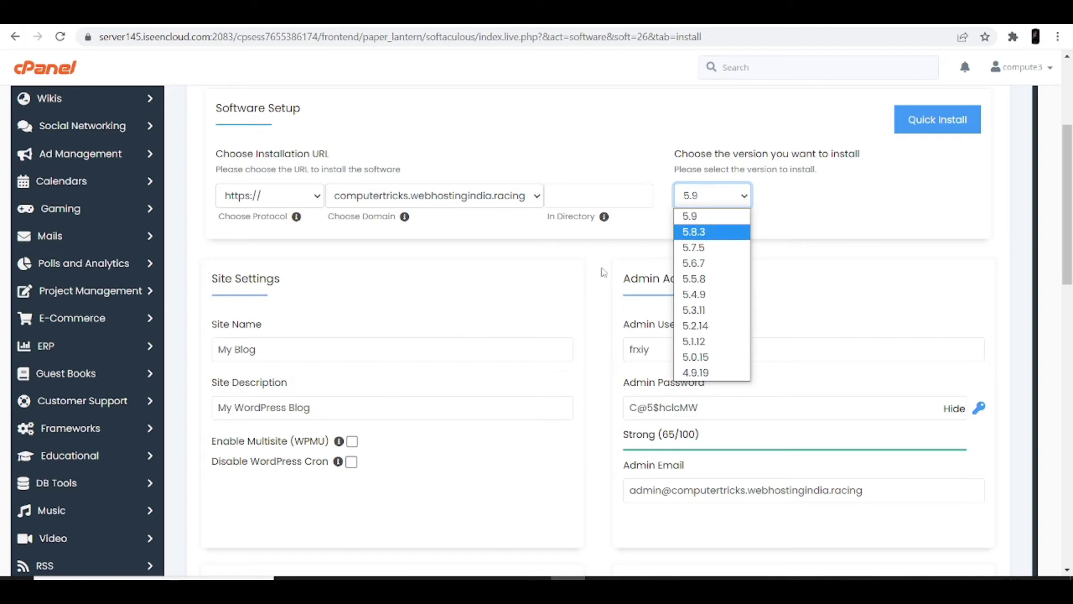
click(685, 216)
scroll(422, 327, down, 3)
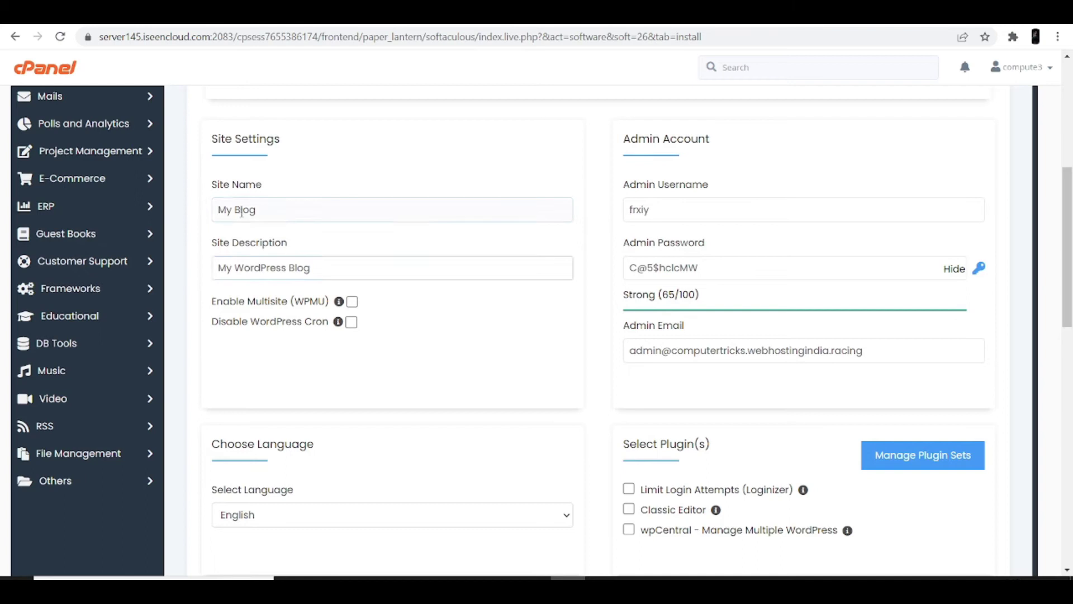
click(275, 213)
Step: Name the site 'My Health' with the description 'Hey this is my health site'
key(BackSpace)
key(BackSpace)
key(BackSpace)
key(BackSpace)
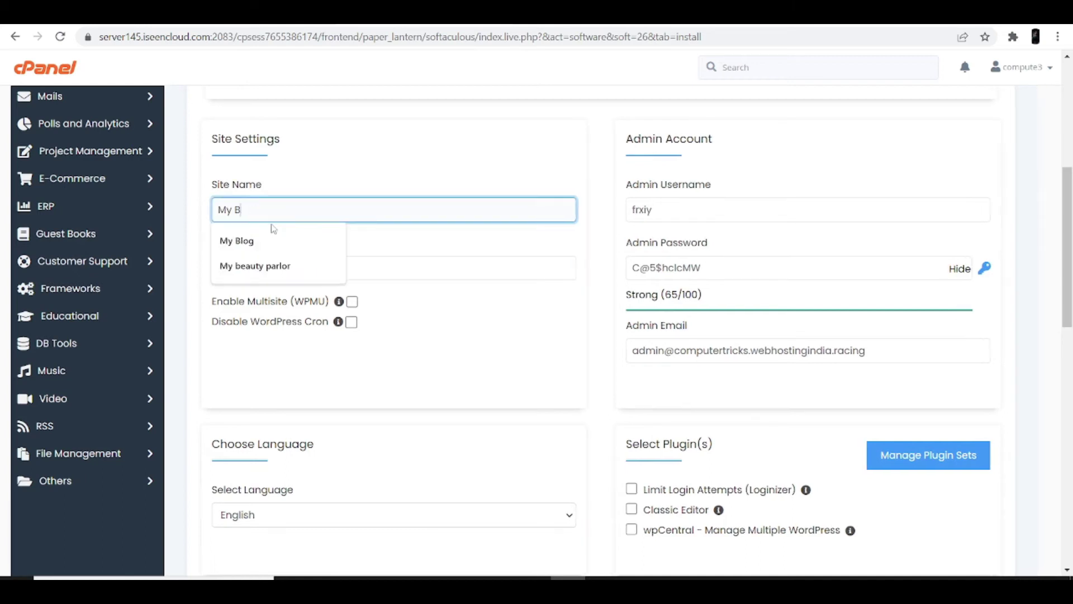
text(H)
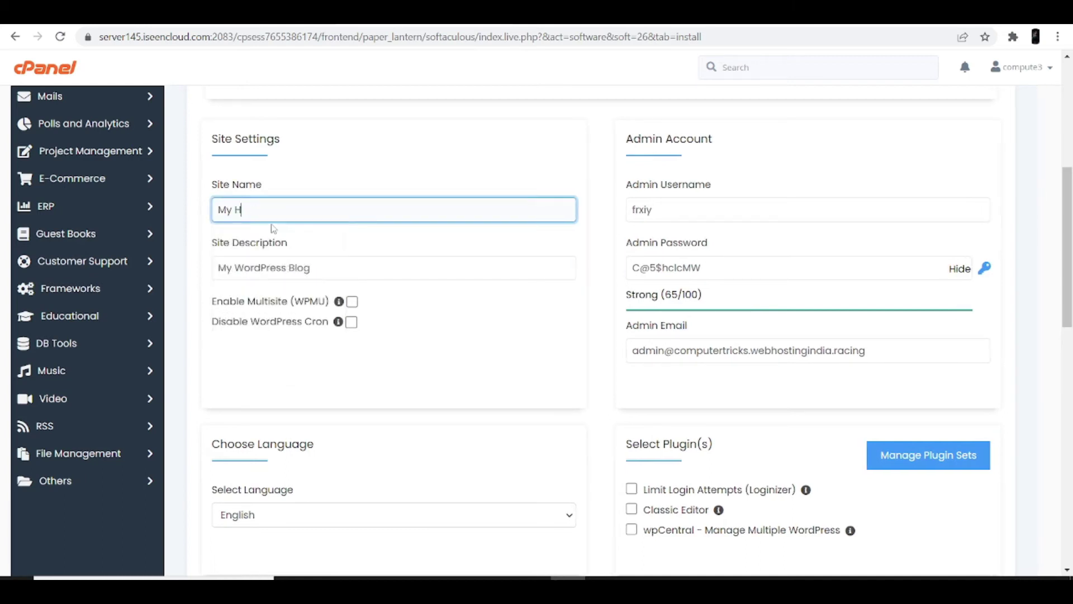
text(ealth)
scroll(288, 311, down, 1)
drag(317, 204, 199, 199)
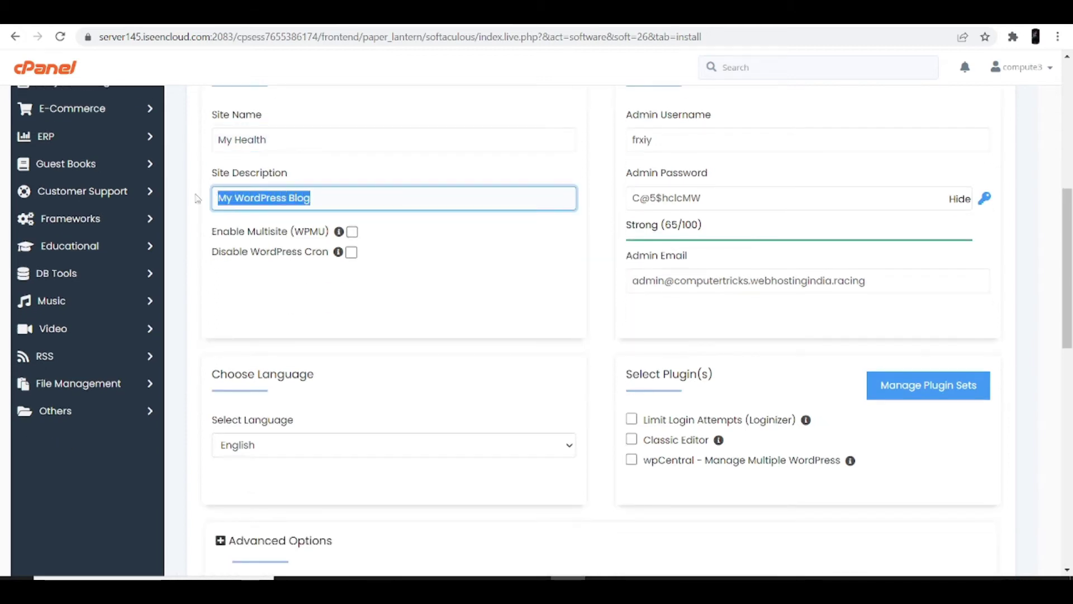
key(BackSpace)
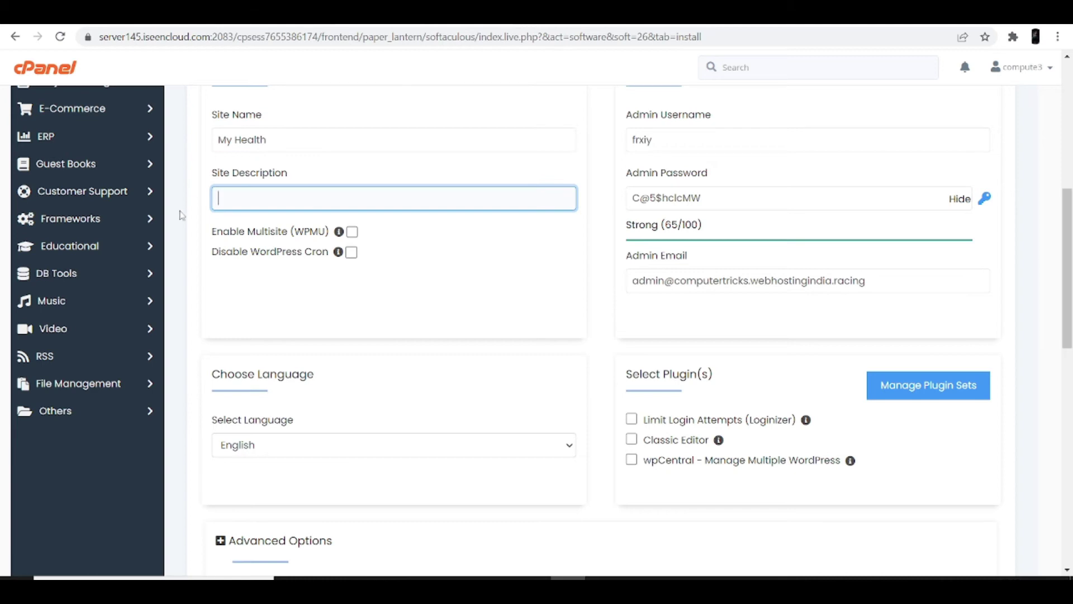
text(He)
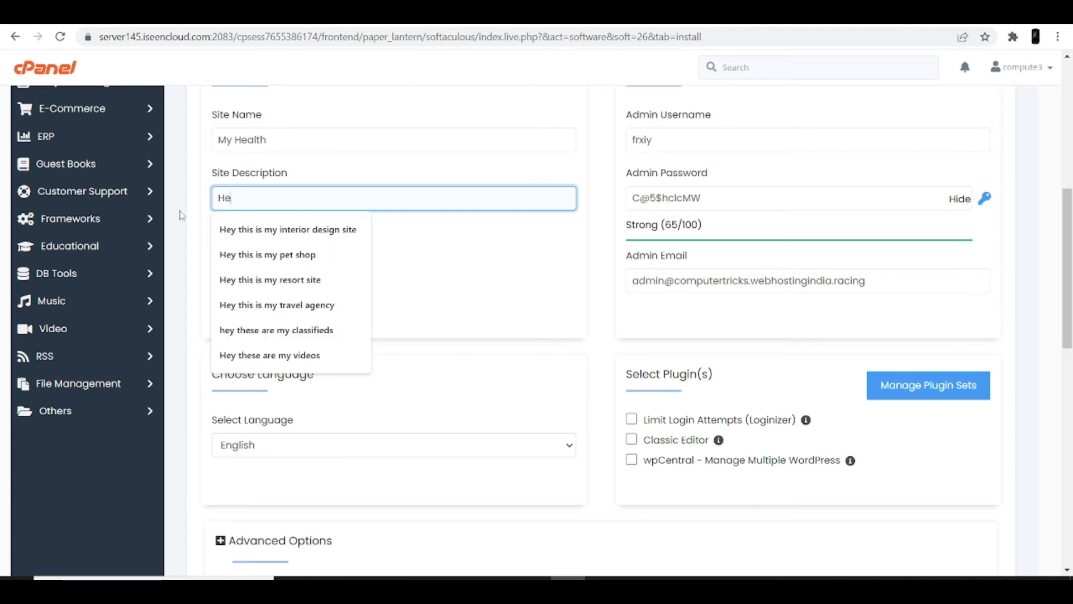
text(y this is m)
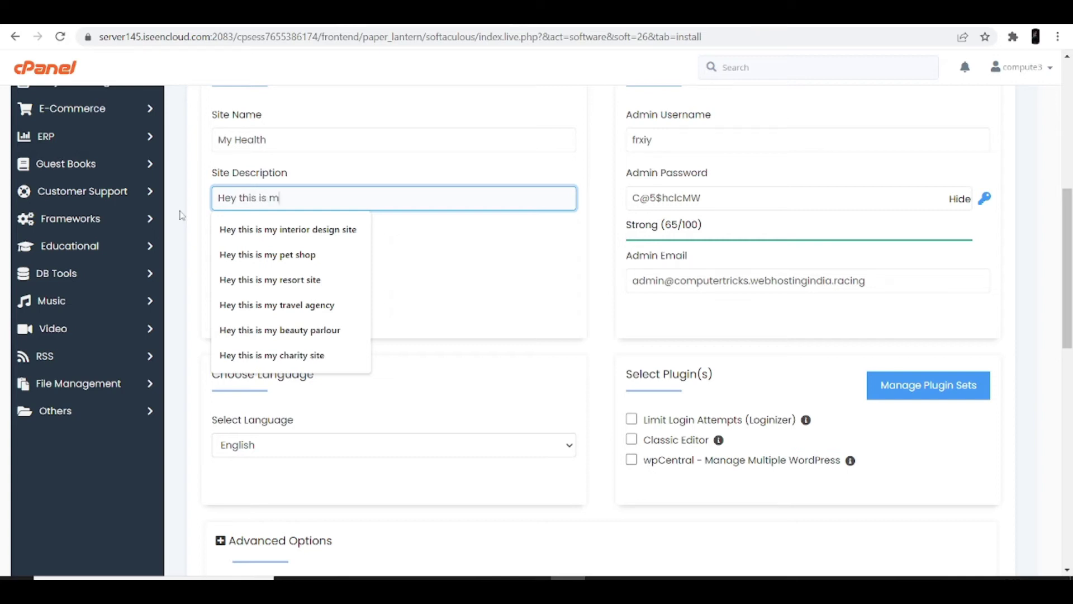
text(y hea)
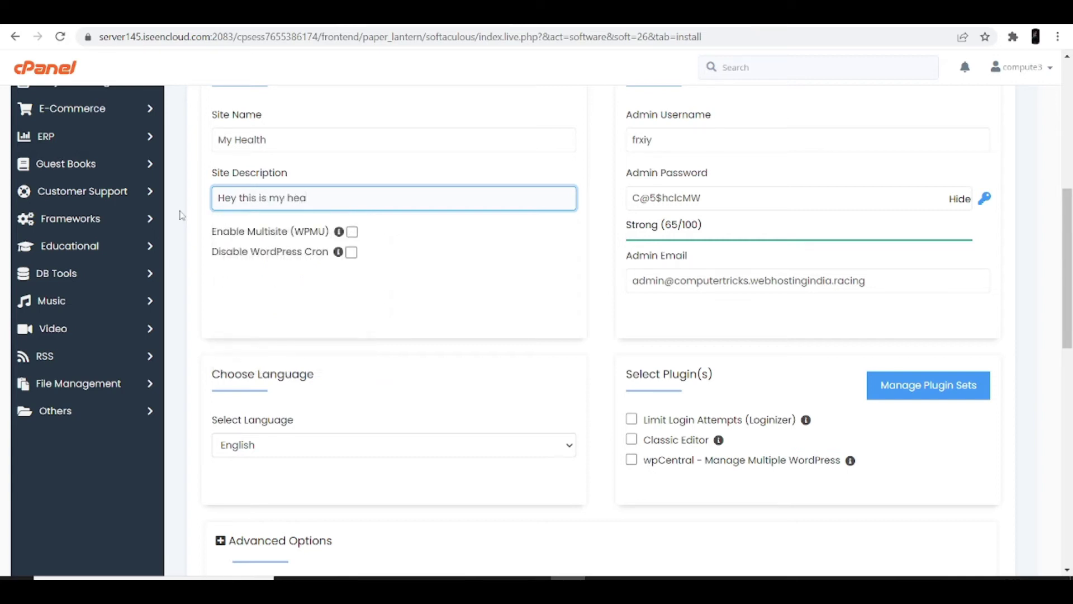
text(lth site)
Step: Set the admin username to admin and enter a new admin password
drag(656, 141, 614, 155)
key(BackSpace)
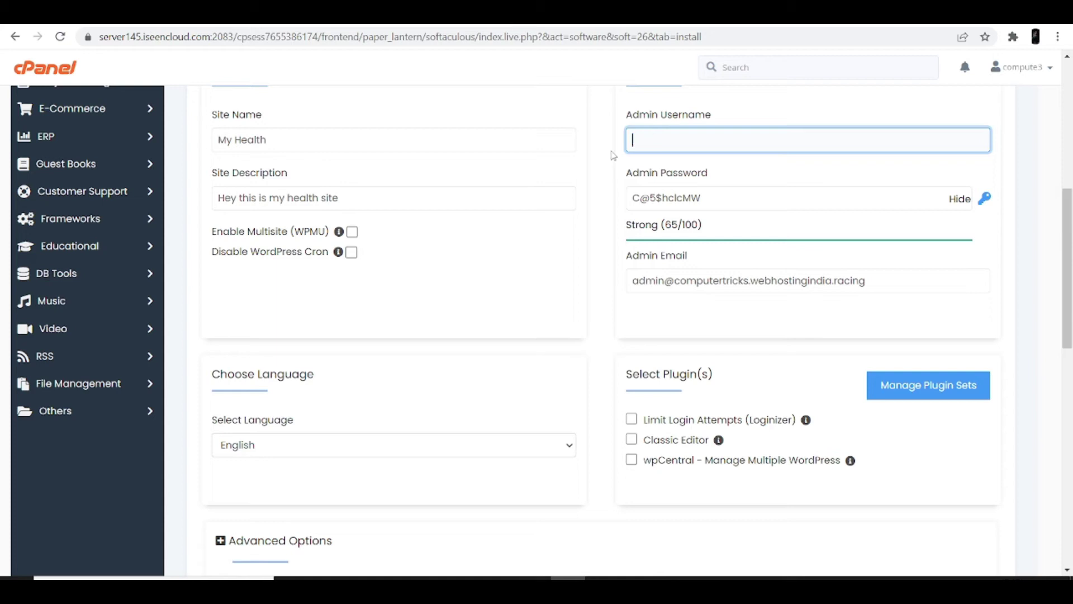
drag(700, 196, 611, 202)
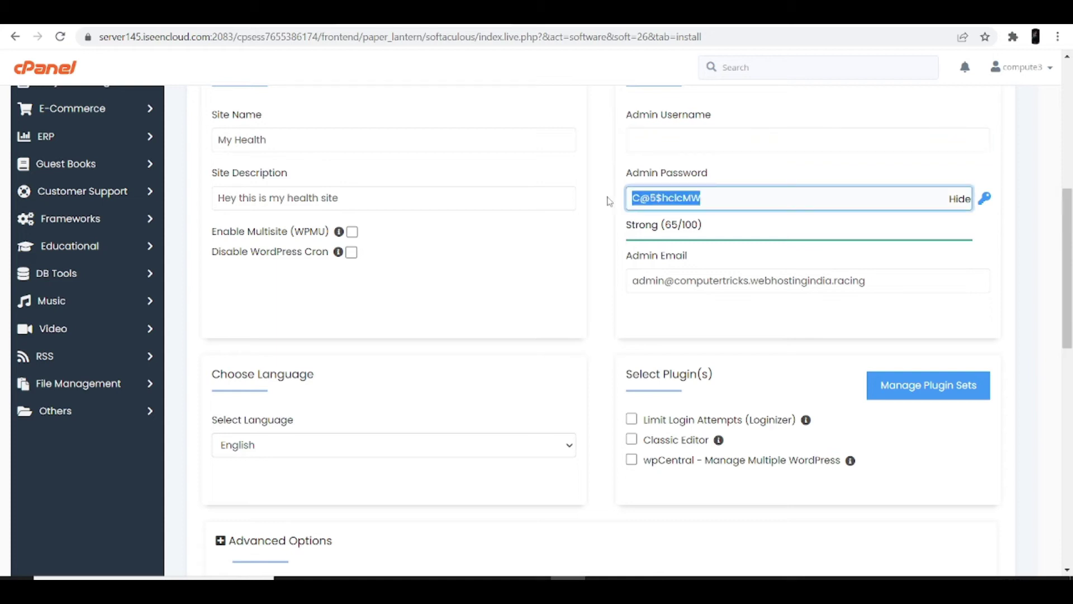
key(BackSpace)
click(653, 135)
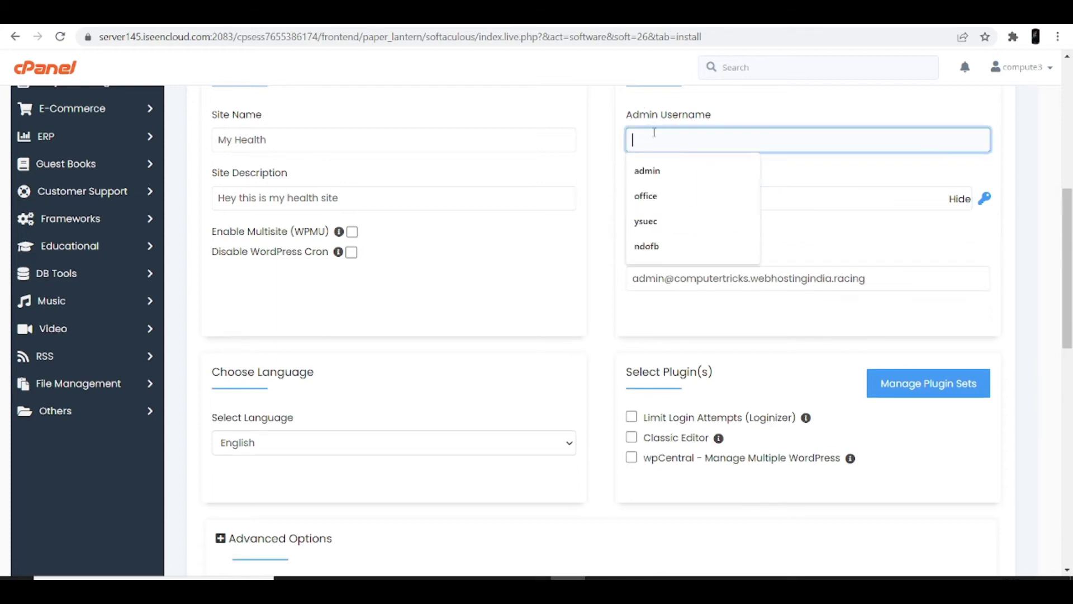
click(652, 171)
click(650, 202)
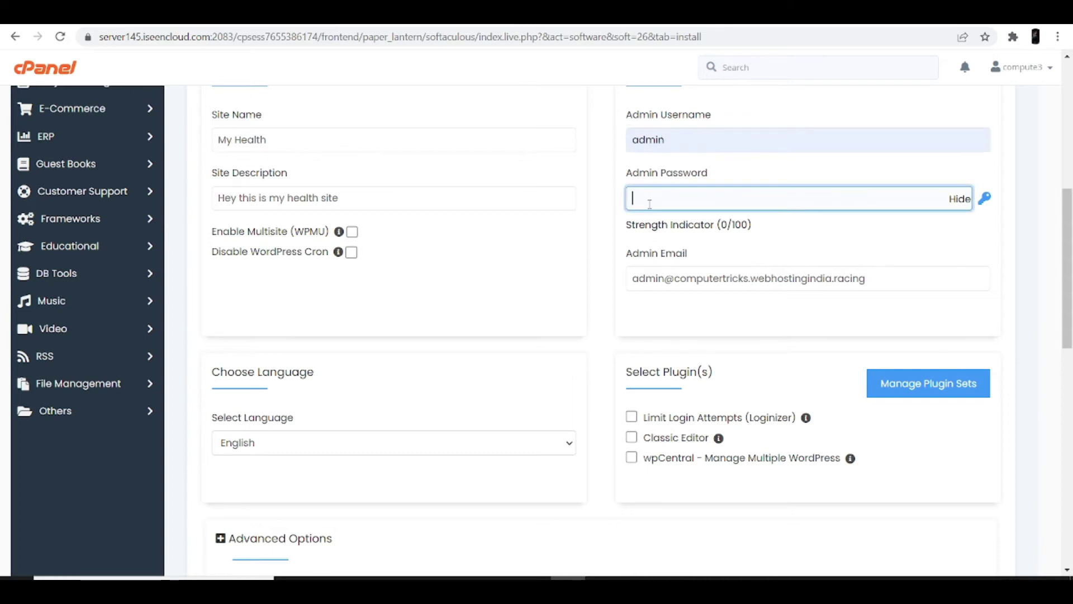
text(qdmin)
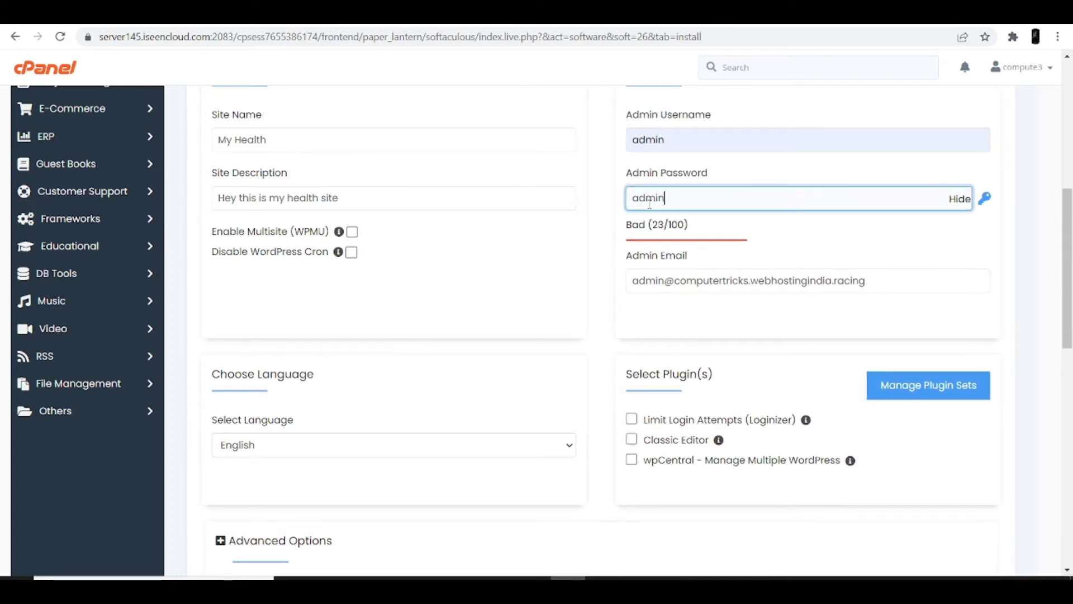
scroll(432, 262, down, 3)
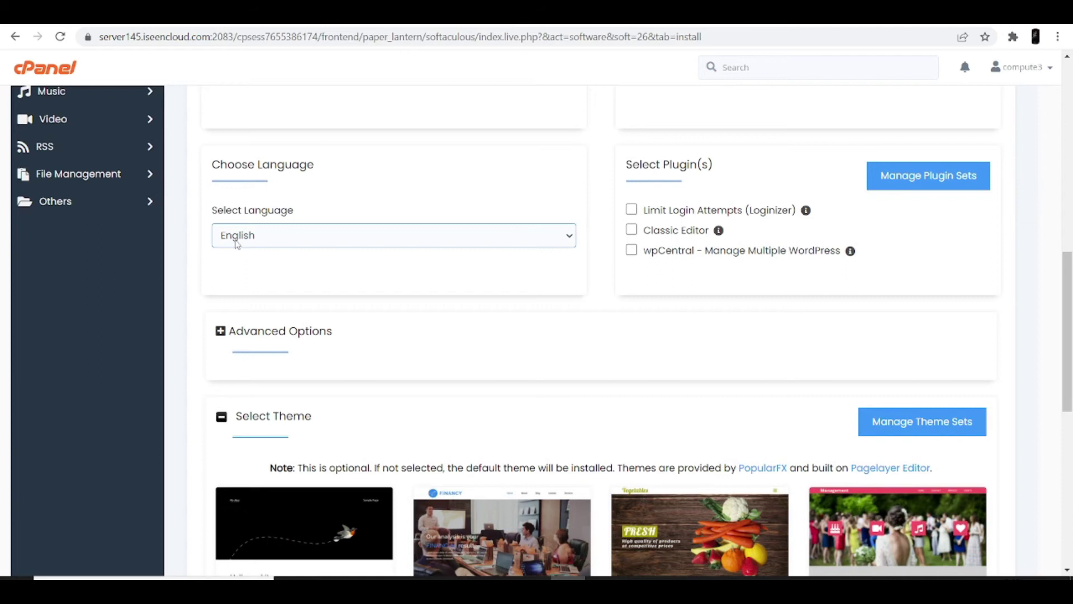
scroll(444, 350, down, 2)
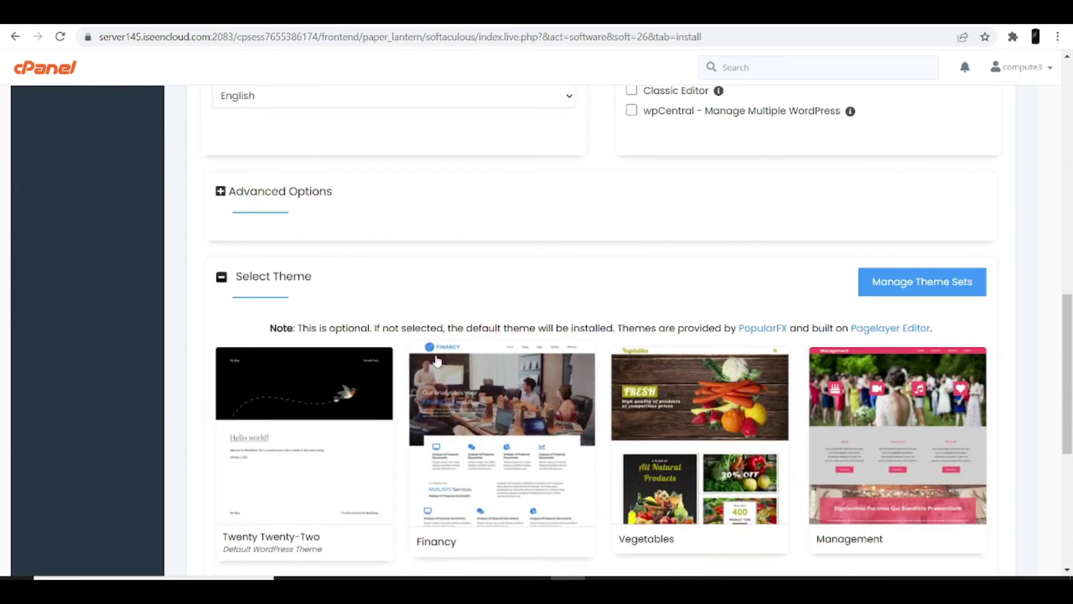
scroll(374, 322, down, 2)
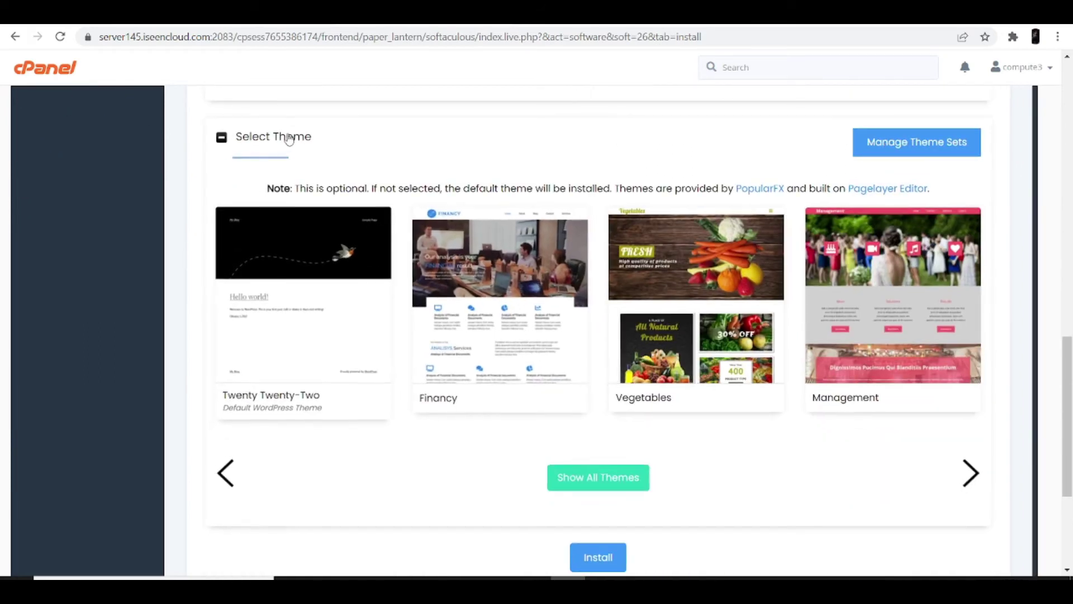
Step: Search the full theme catalogue for 'health' with the All category kept
click(582, 484)
scroll(426, 403, up, 10)
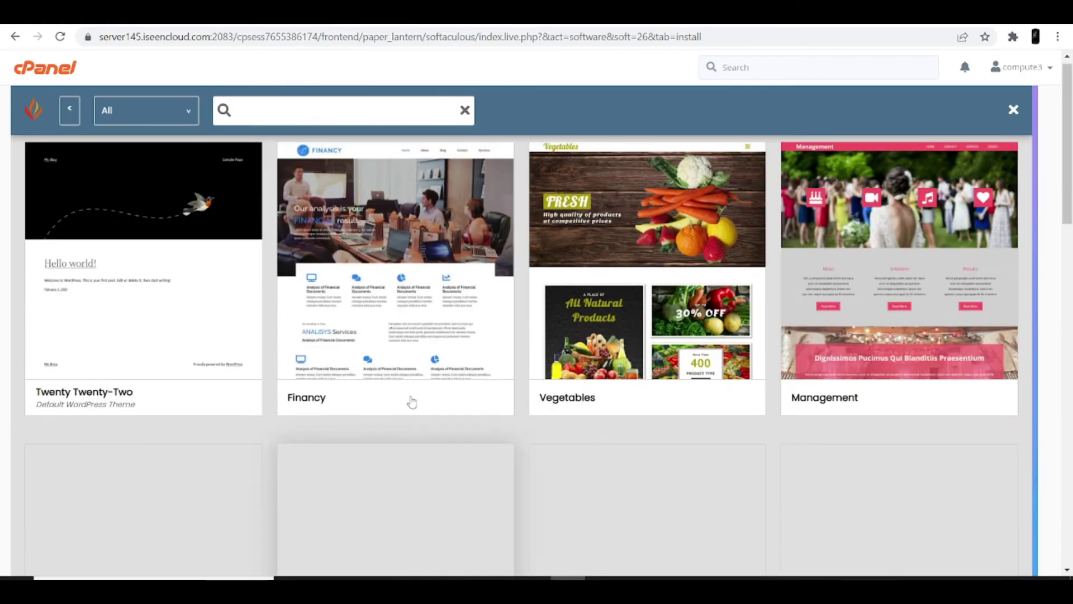
click(347, 112)
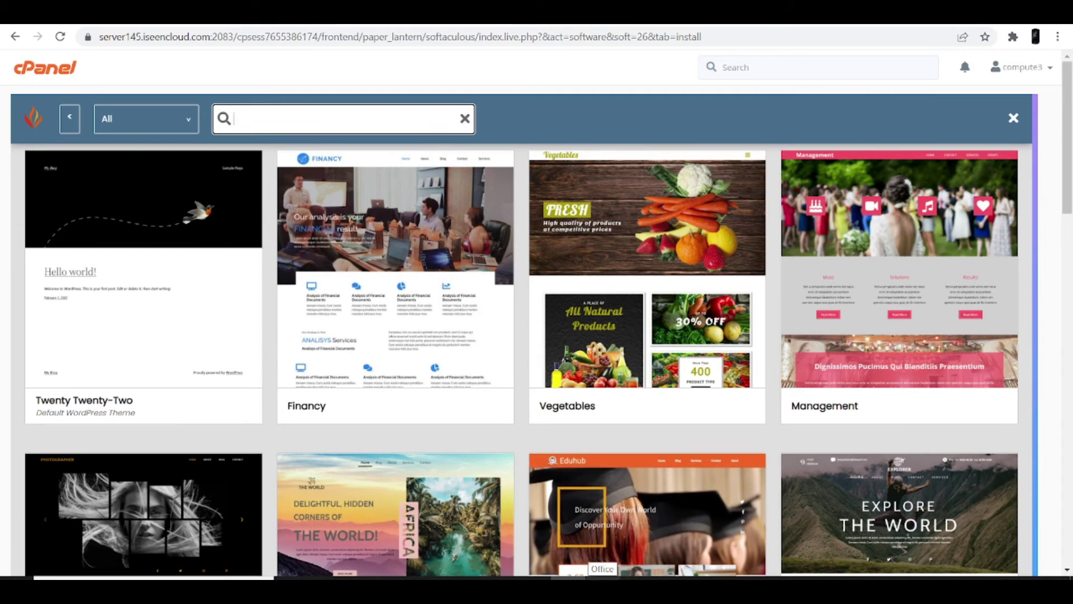
text(healt)
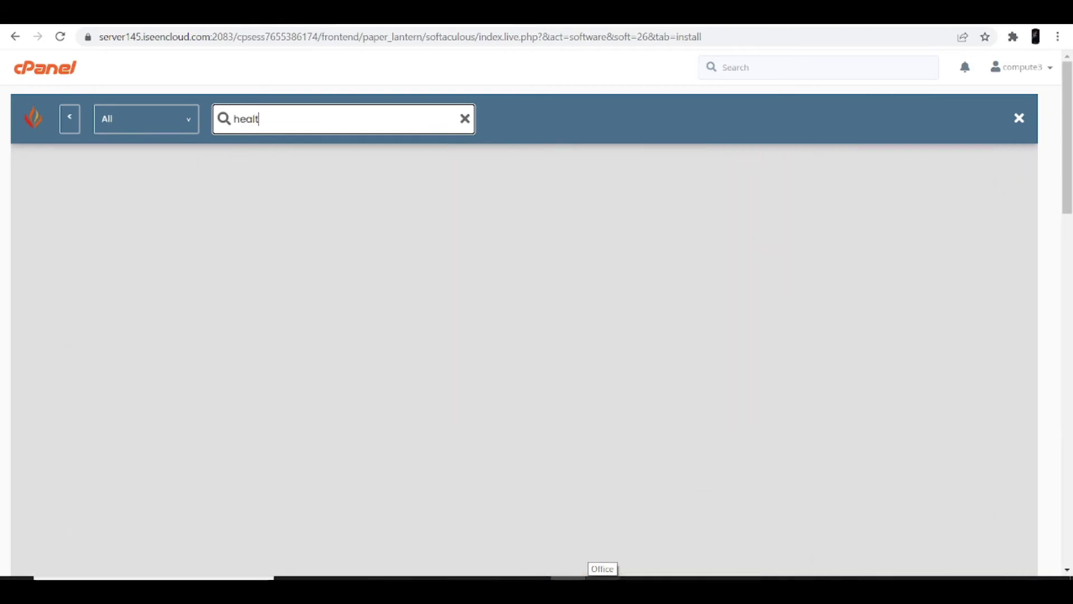
text(h)
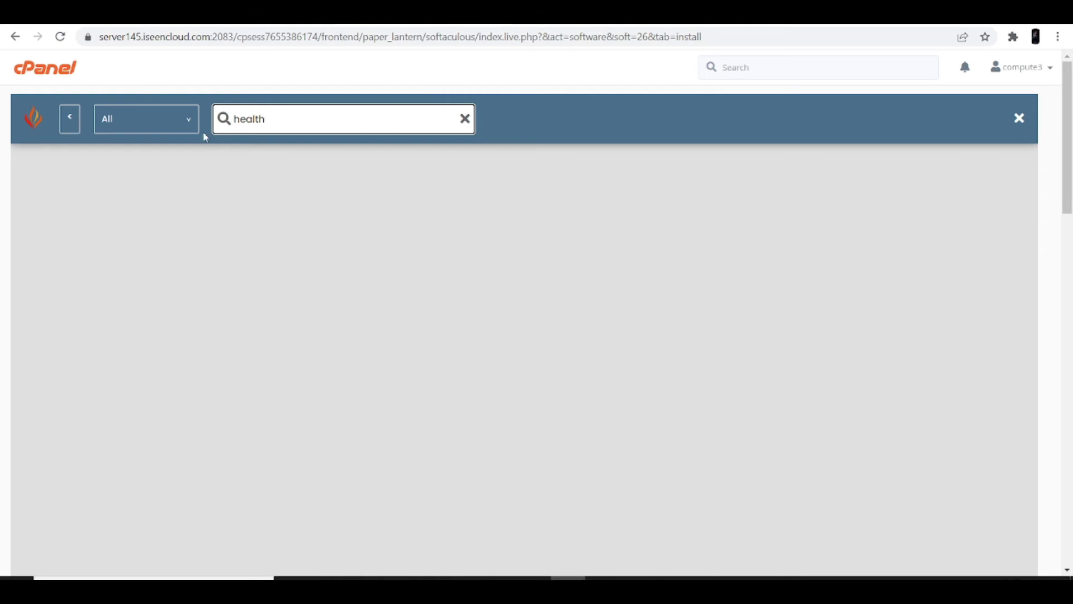
click(184, 119)
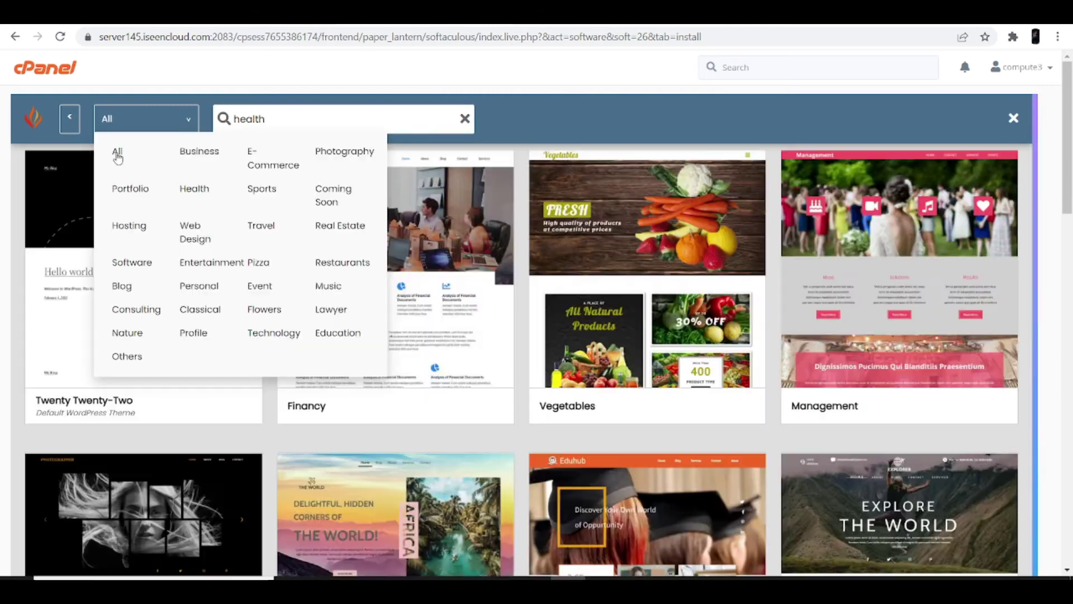
click(115, 156)
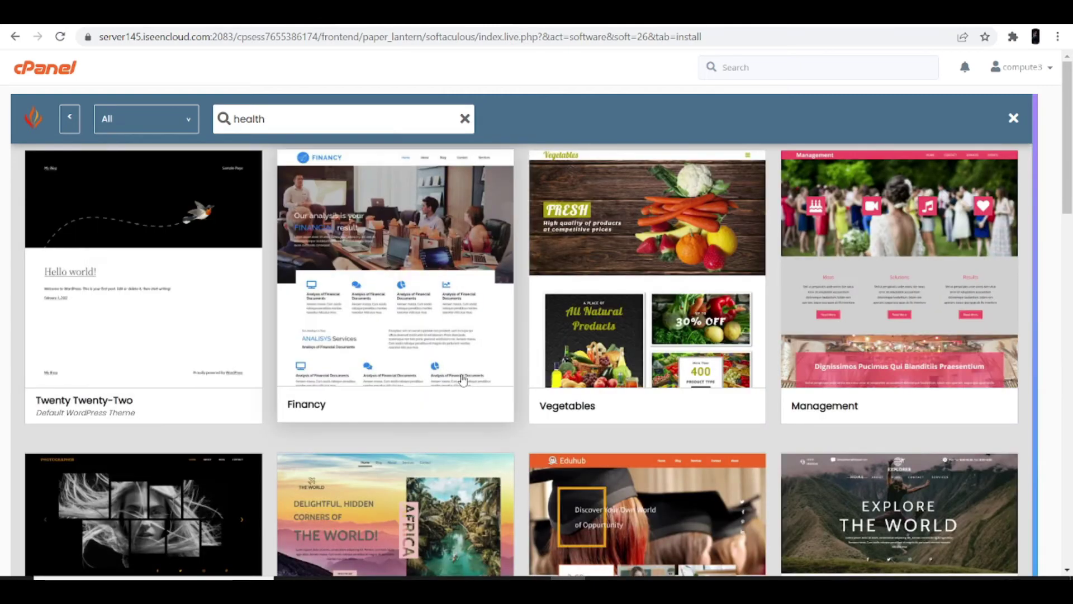
scroll(463, 380, down, 10)
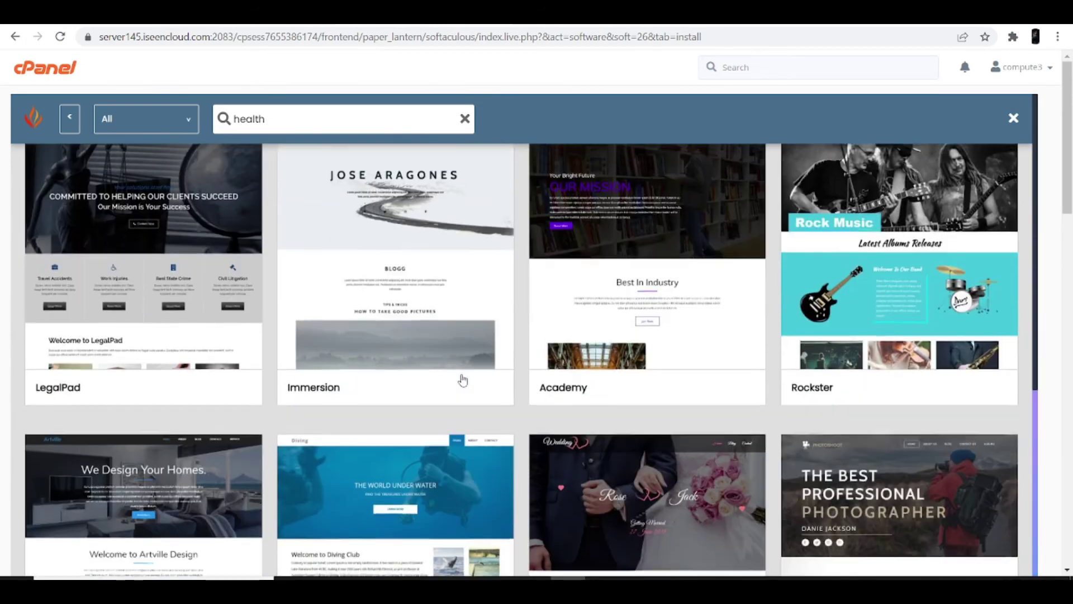
scroll(463, 381, down, 15)
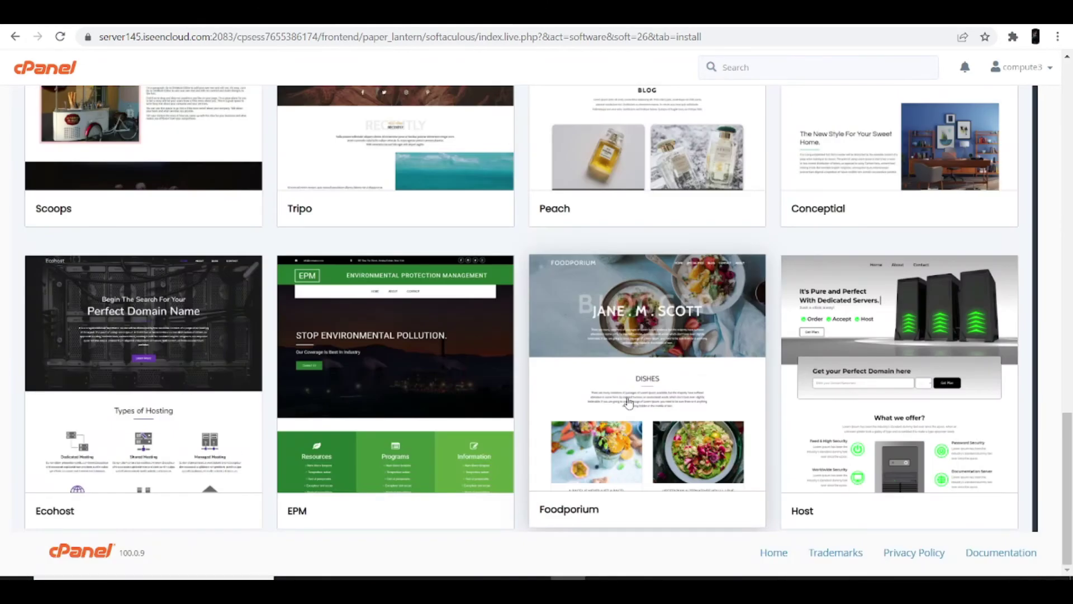
Step: Preview the Foodporium theme, select it and accept the image copyright notice
click(631, 418)
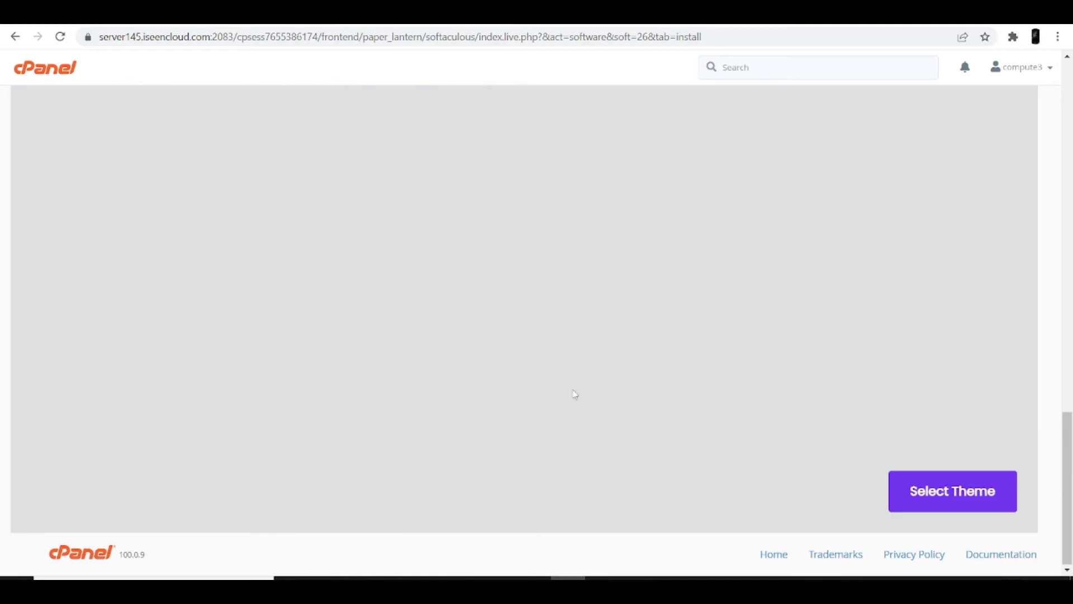
scroll(343, 400, up, 10)
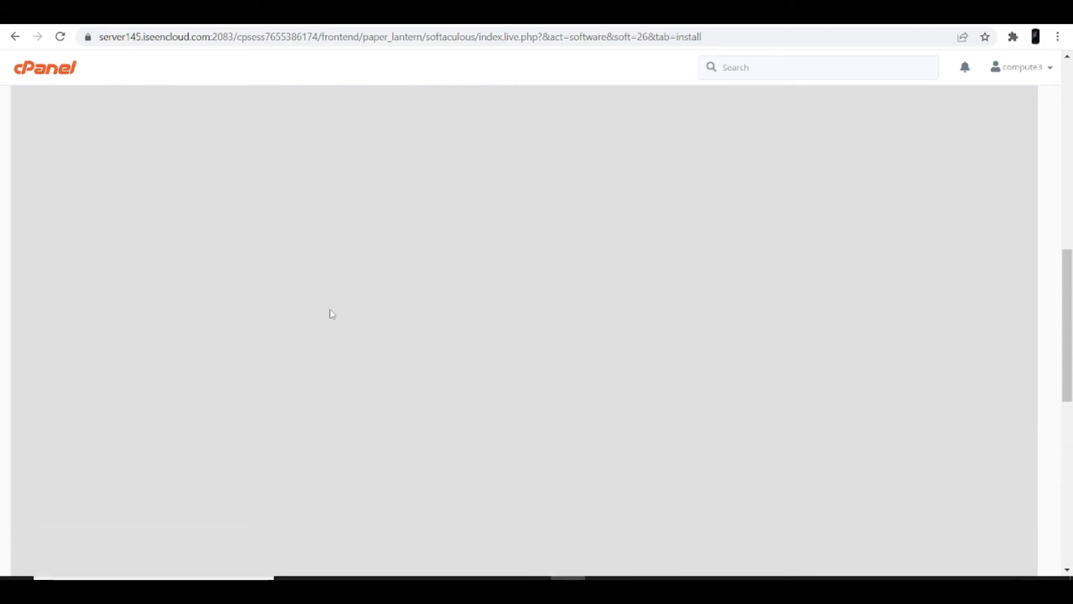
scroll(286, 425, up, 5)
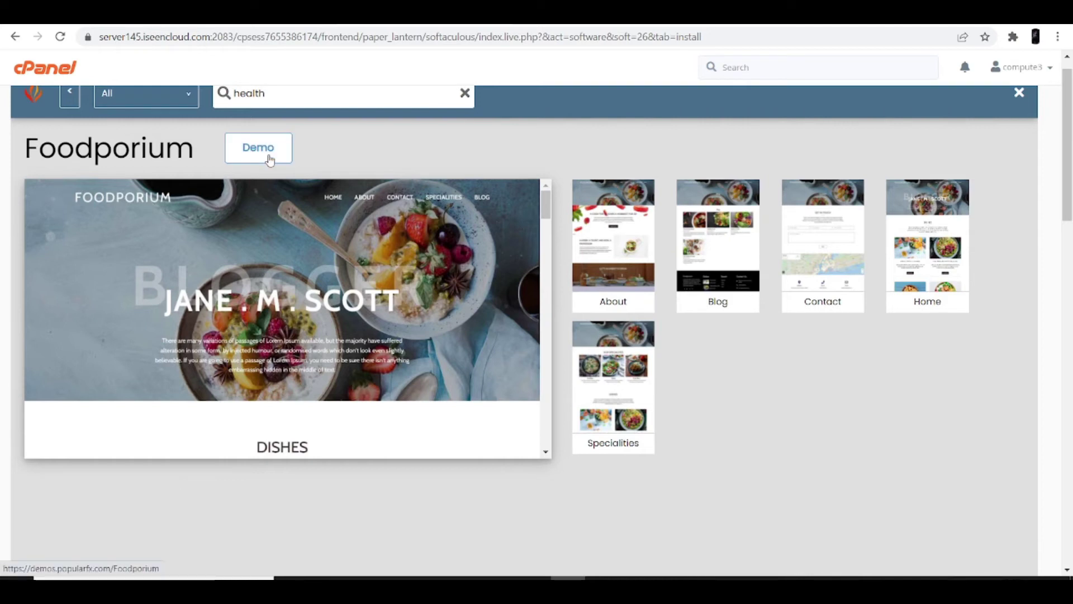
scroll(752, 330, down, 10)
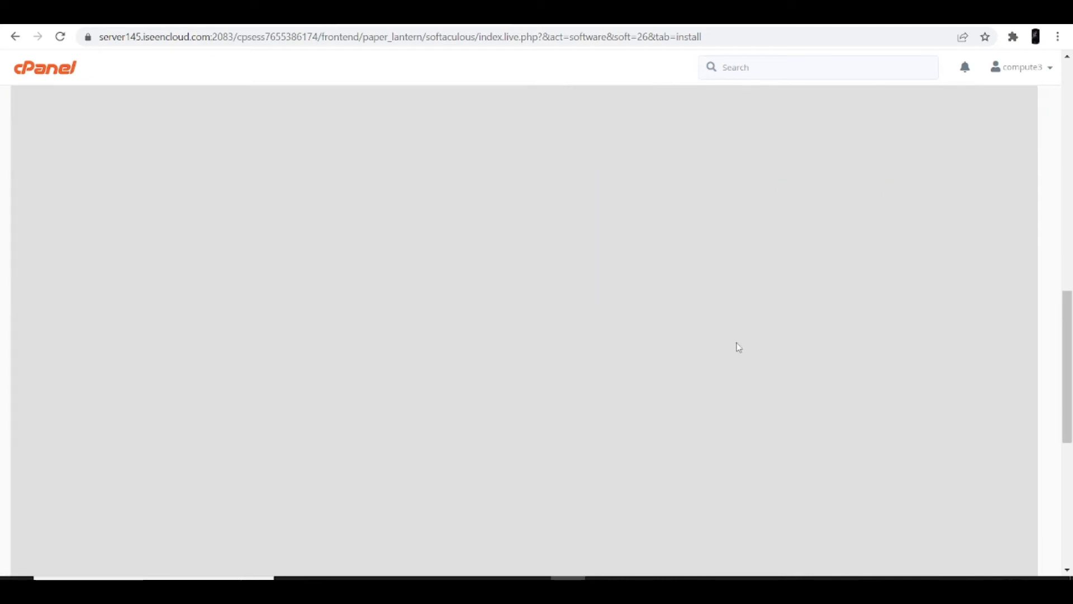
scroll(845, 412, down, 1)
click(970, 487)
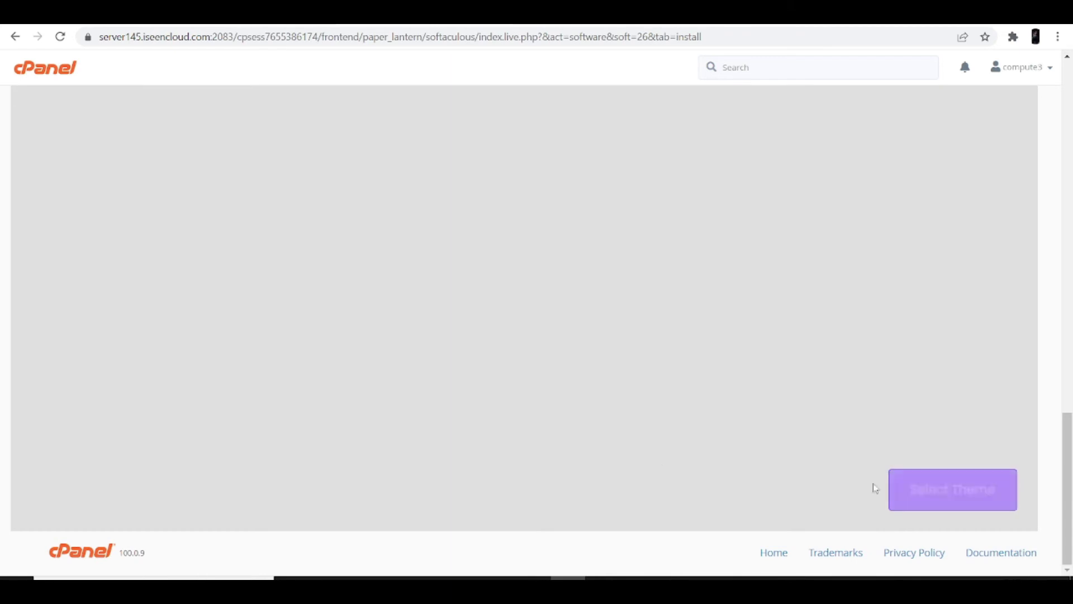
click(630, 352)
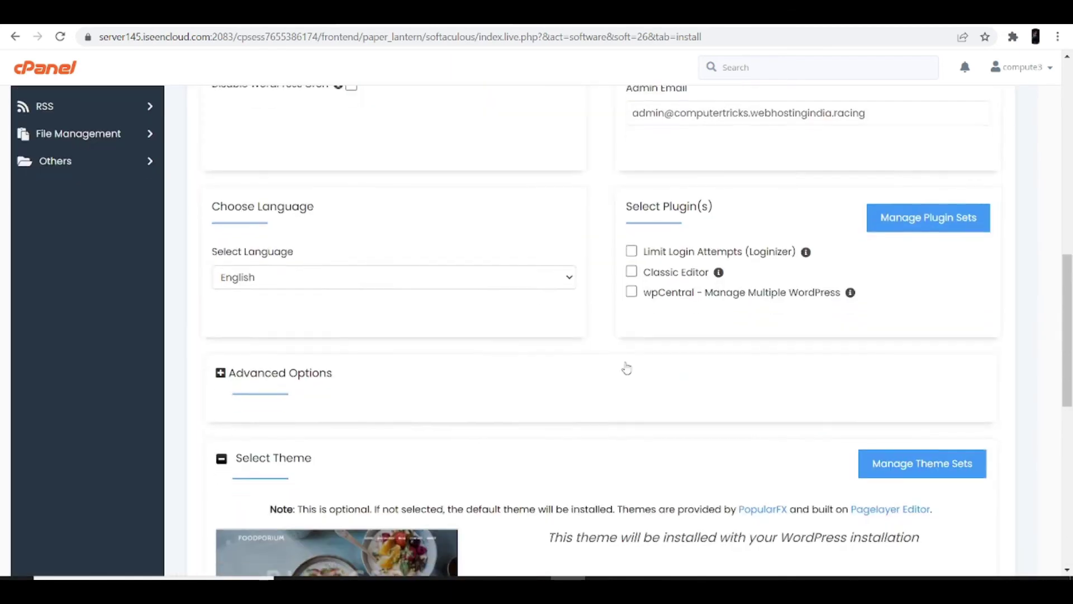
Step: Run the Softaculous WordPress install and highlight the Congratulations success message
scroll(621, 380, down, 10)
click(598, 342)
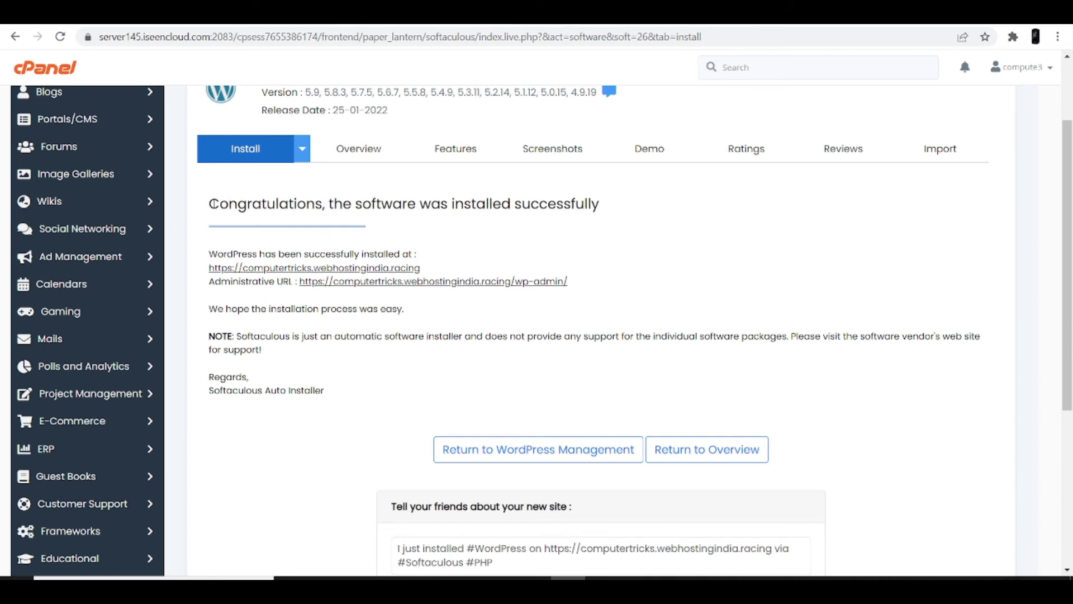
drag(209, 203, 622, 218)
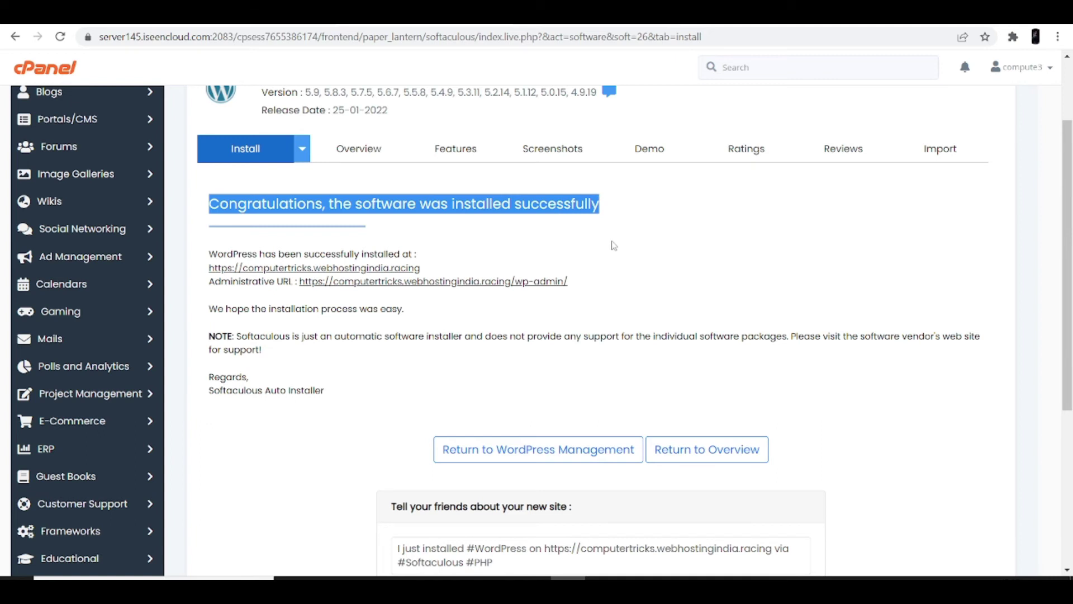
click(270, 268)
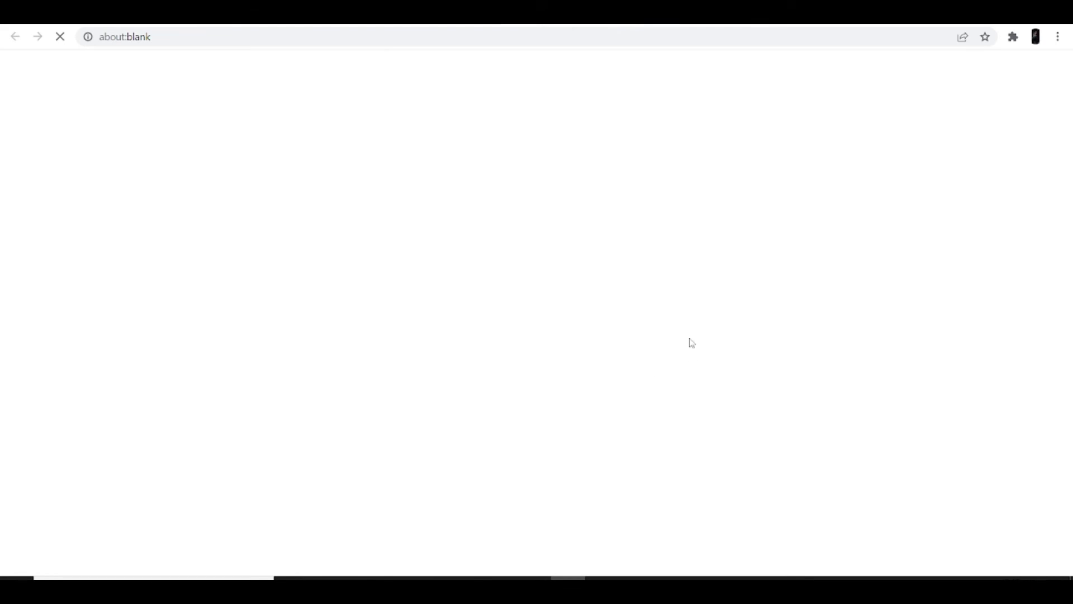
scroll(586, 317, down, 10)
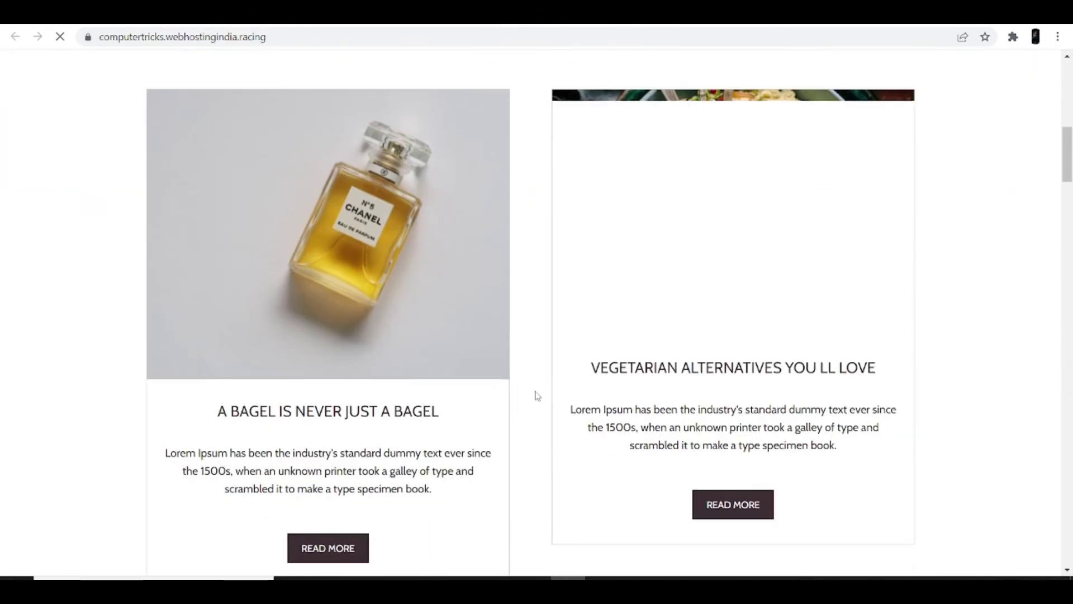
scroll(537, 396, up, 10)
click(428, 23)
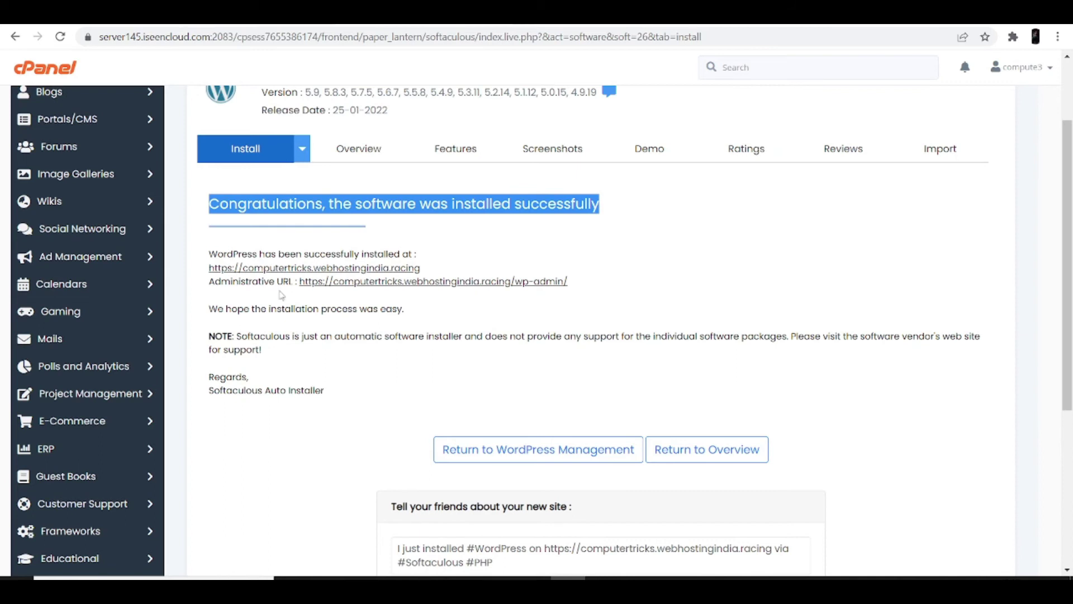
Step: Sign in to the My Health wp-admin dashboard and browse the Posts, Media and Appearance menus
click(336, 283)
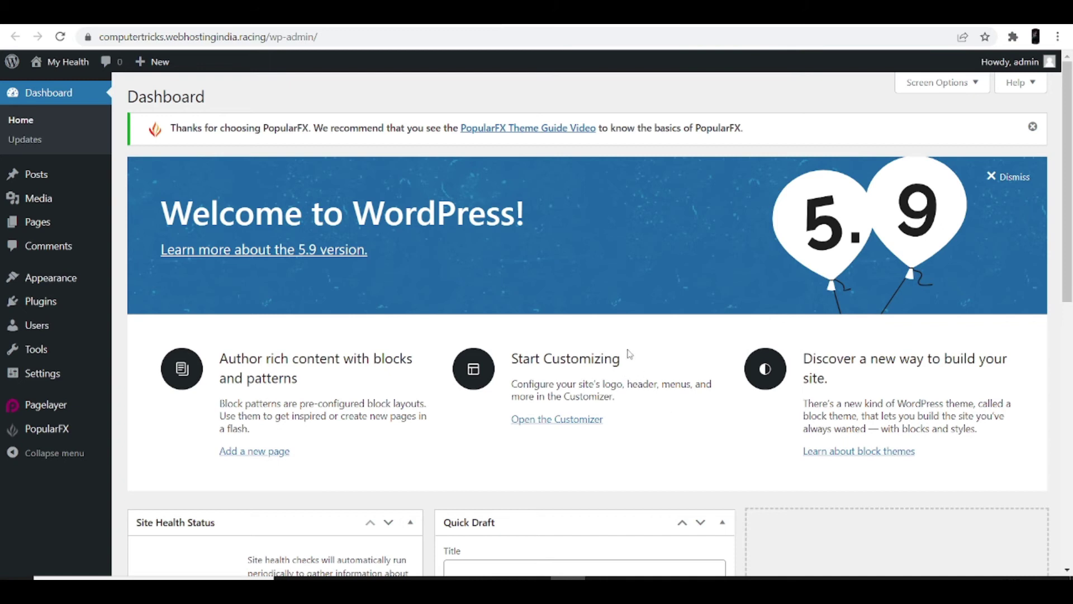
scroll(626, 350, down, 3)
scroll(618, 366, up, 3)
scroll(591, 402, down, 1)
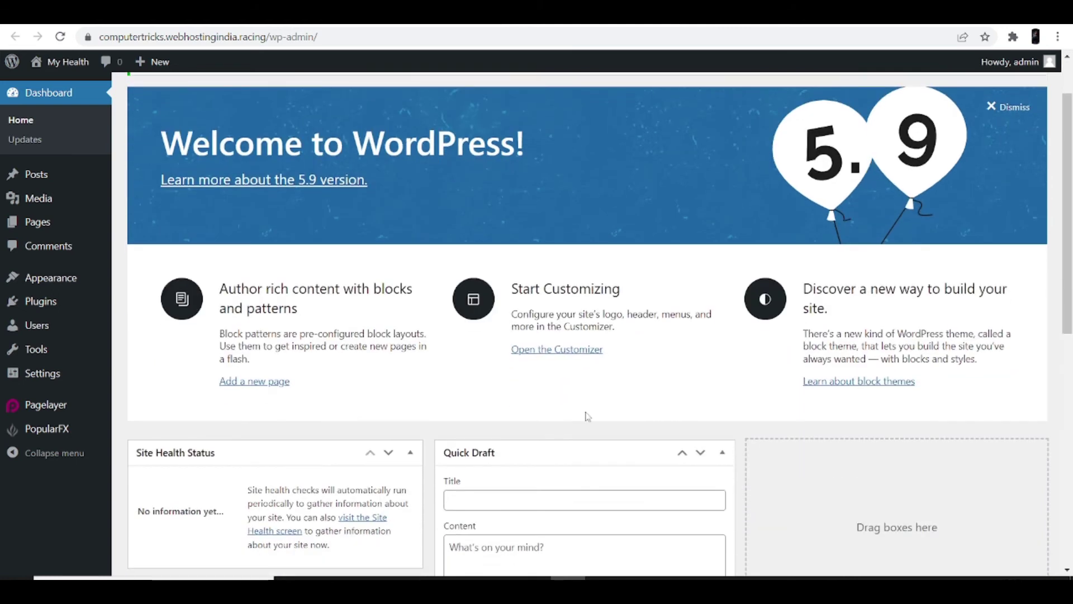
scroll(587, 414, up, 1)
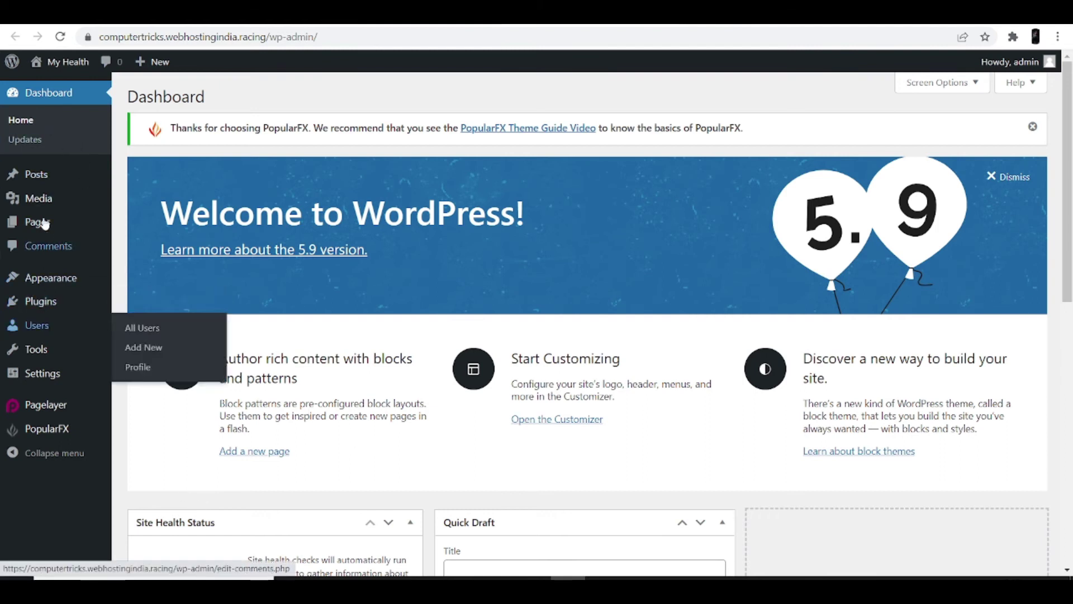
mouse_move(50, 177)
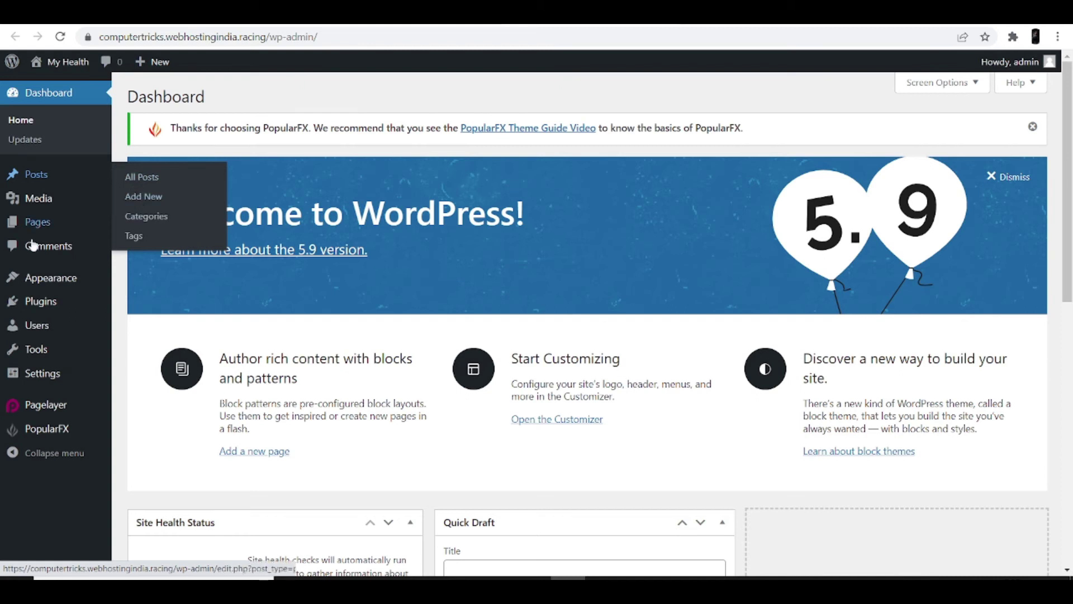
mouse_move(50, 206)
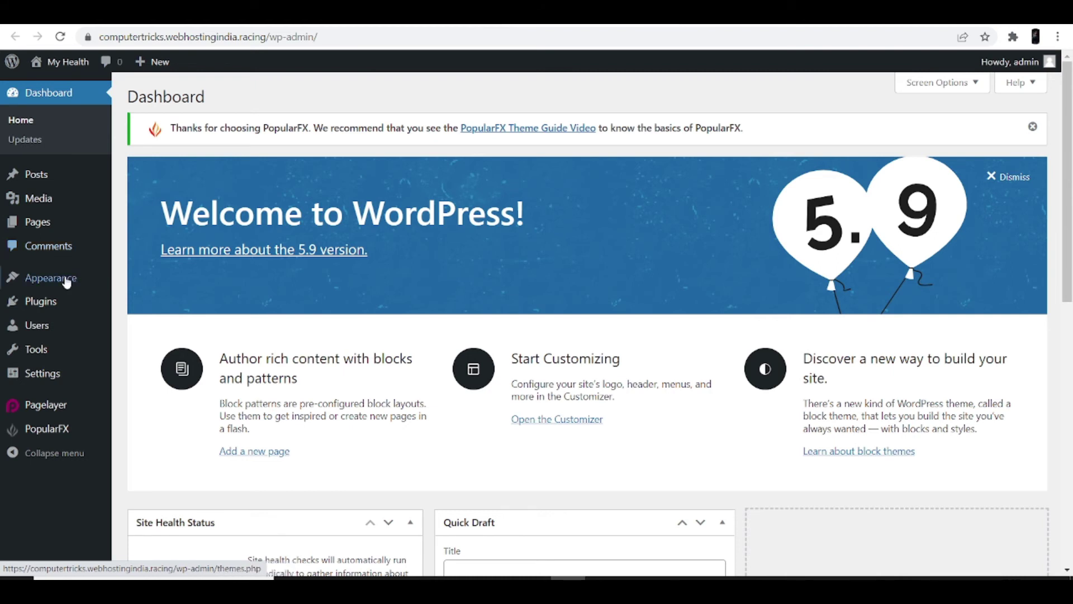
mouse_move(67, 282)
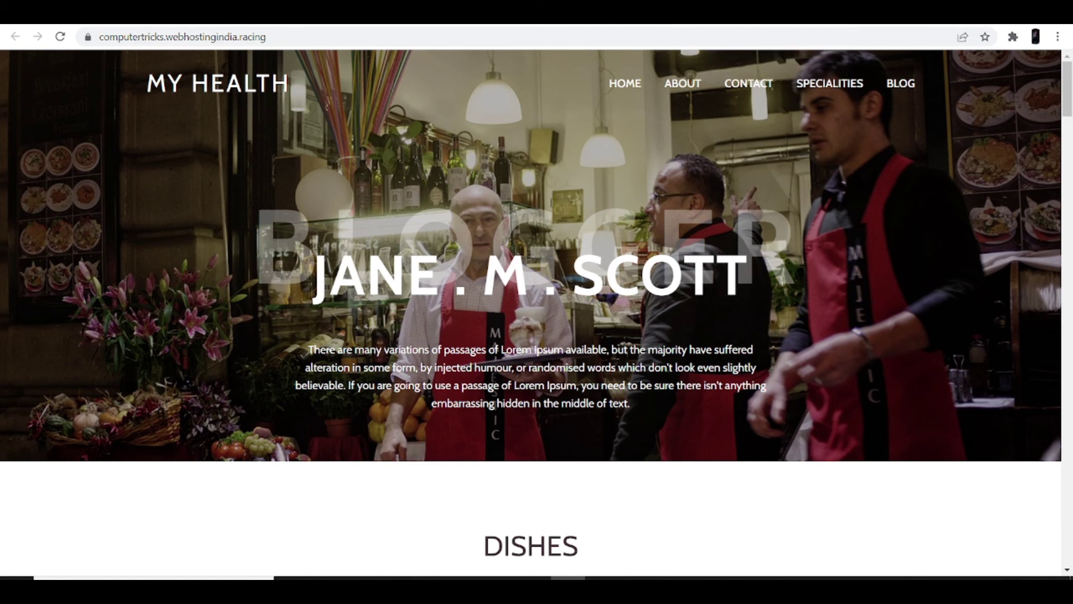
Step: Scroll through the My Health homepage, then bring up the WordPress Customizer from the dashboard
scroll(547, 205, down, 12)
scroll(548, 205, down, 12)
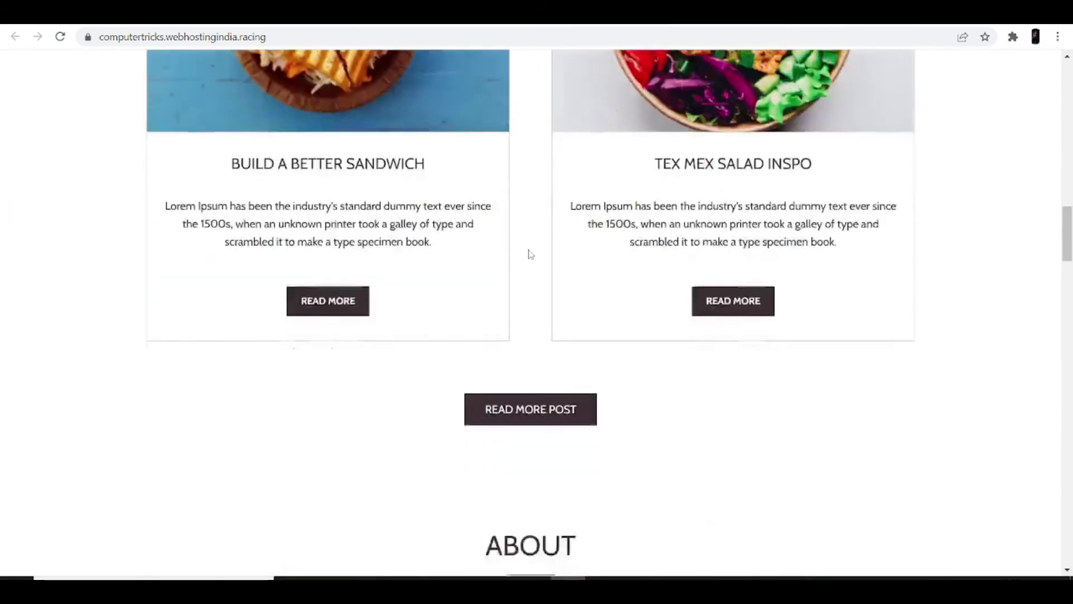
scroll(527, 254, up, 20)
scroll(568, 233, up, 4)
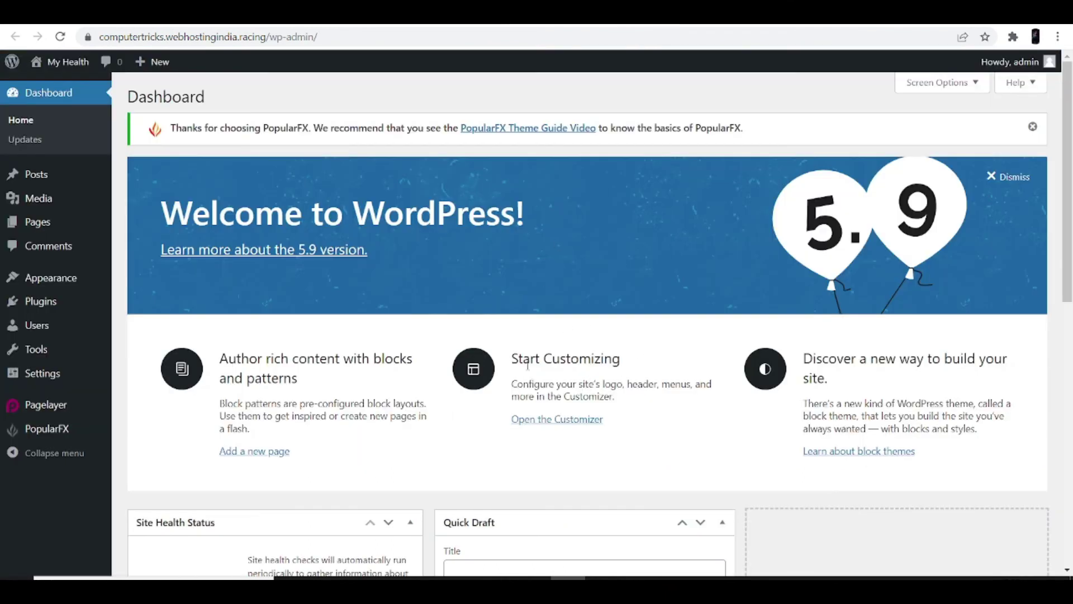
click(580, 425)
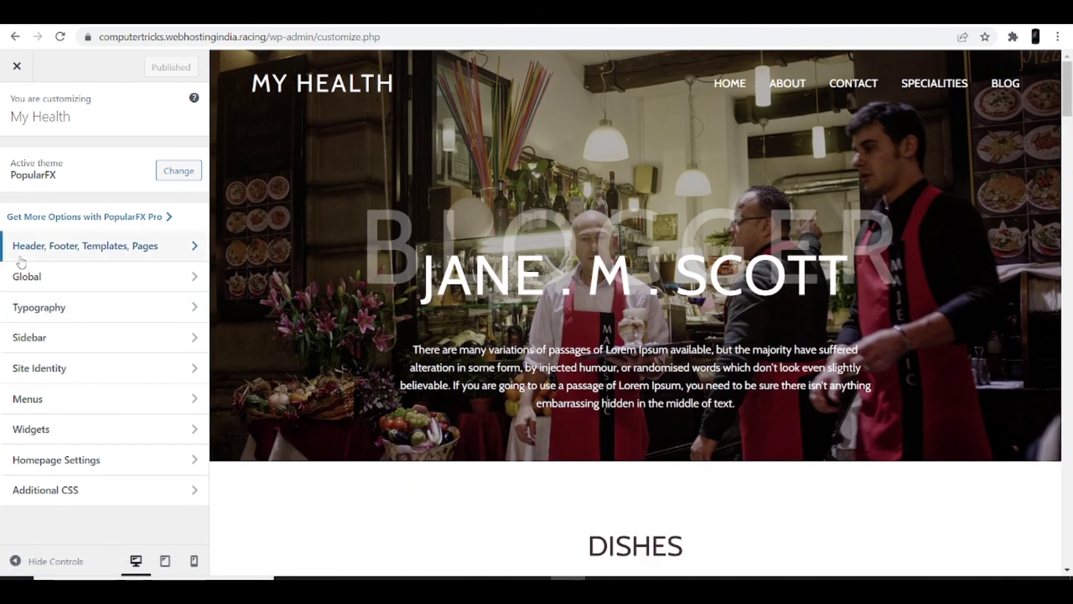
Step: List the editable headers, footers, templates and pages, and preview the Header template editor
click(148, 251)
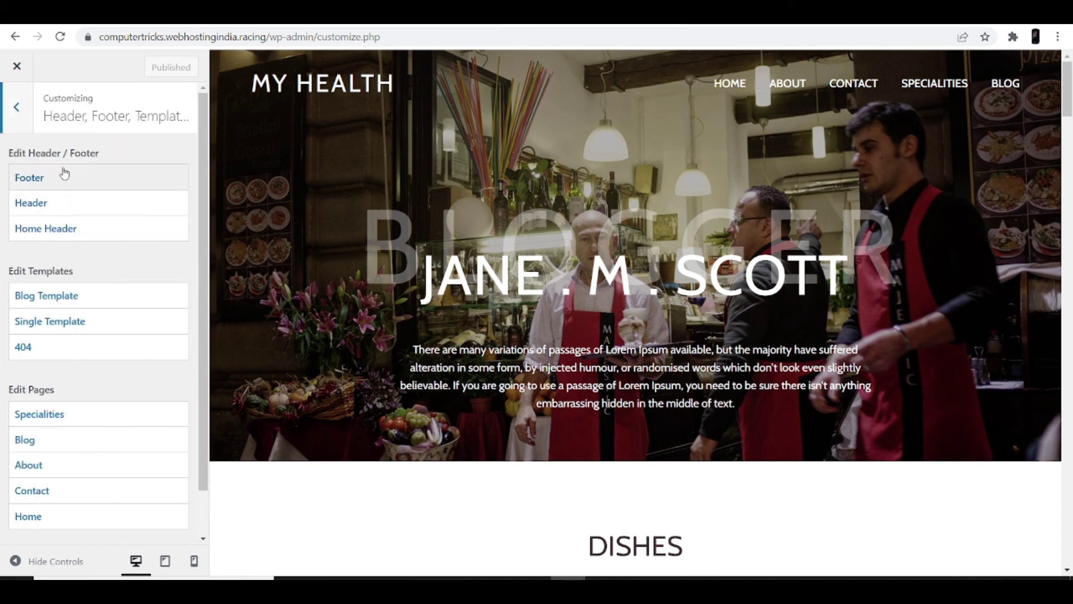
click(57, 213)
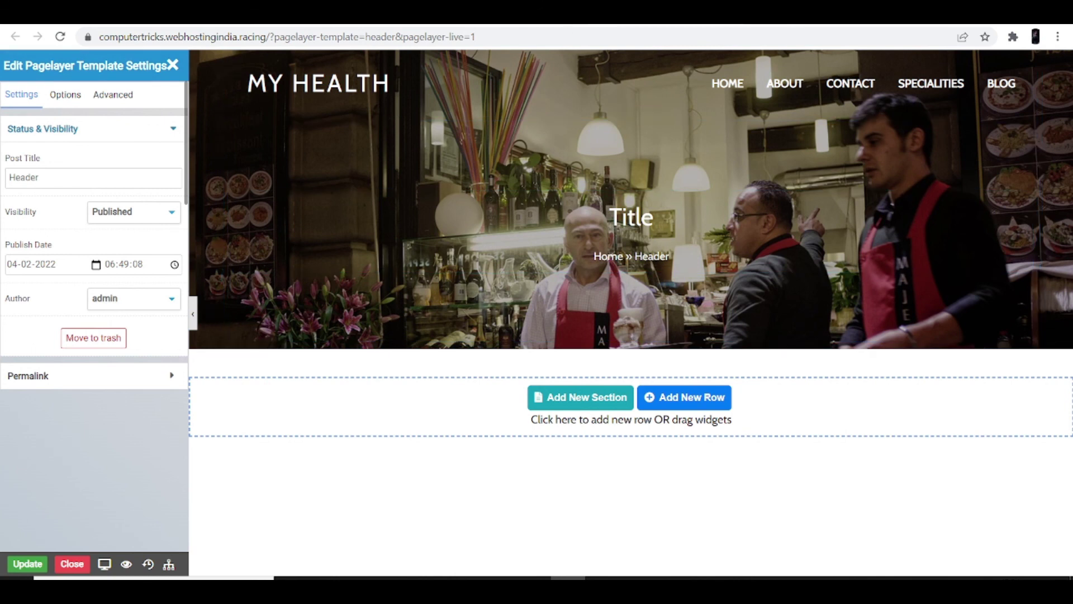
key(alt+Left)
Step: Open the Blog page in the Pagelayer editor and scroll through its preview
scroll(34, 365, down, 1)
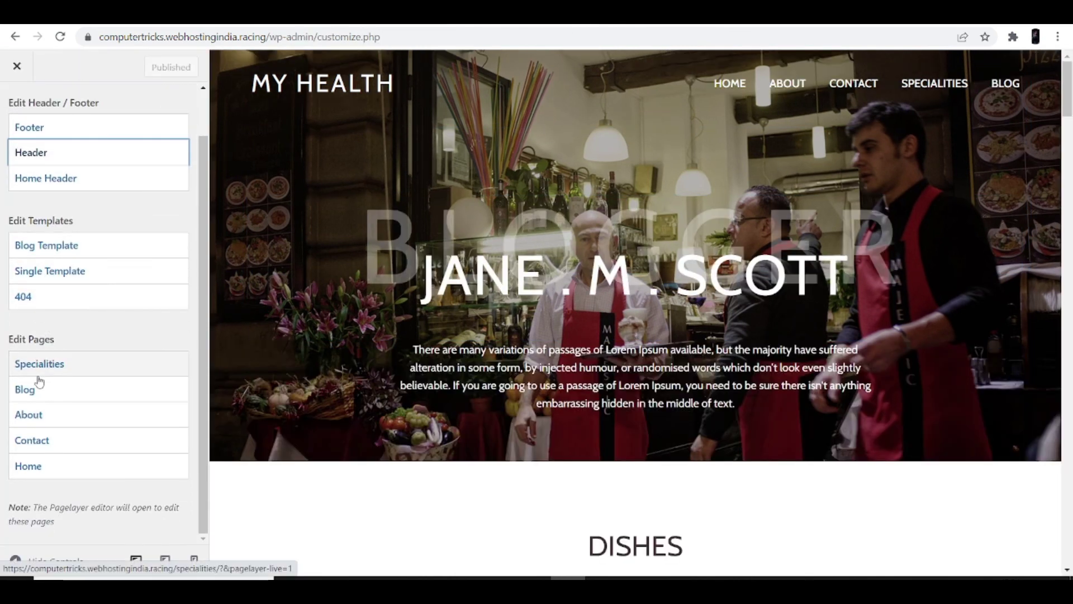
click(42, 397)
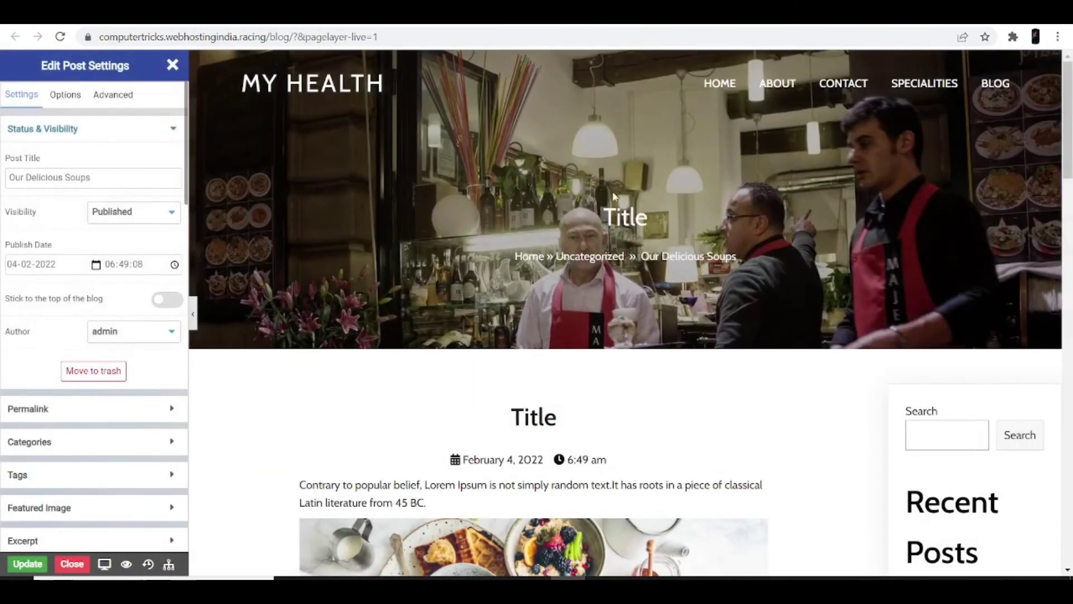
scroll(544, 250, down, 20)
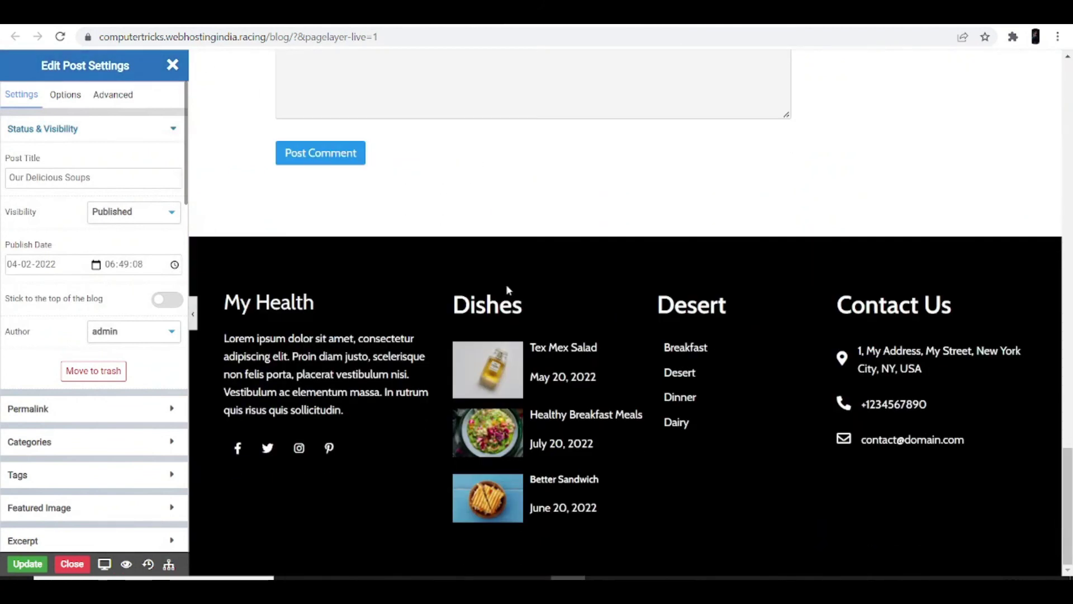
scroll(496, 297, up, 15)
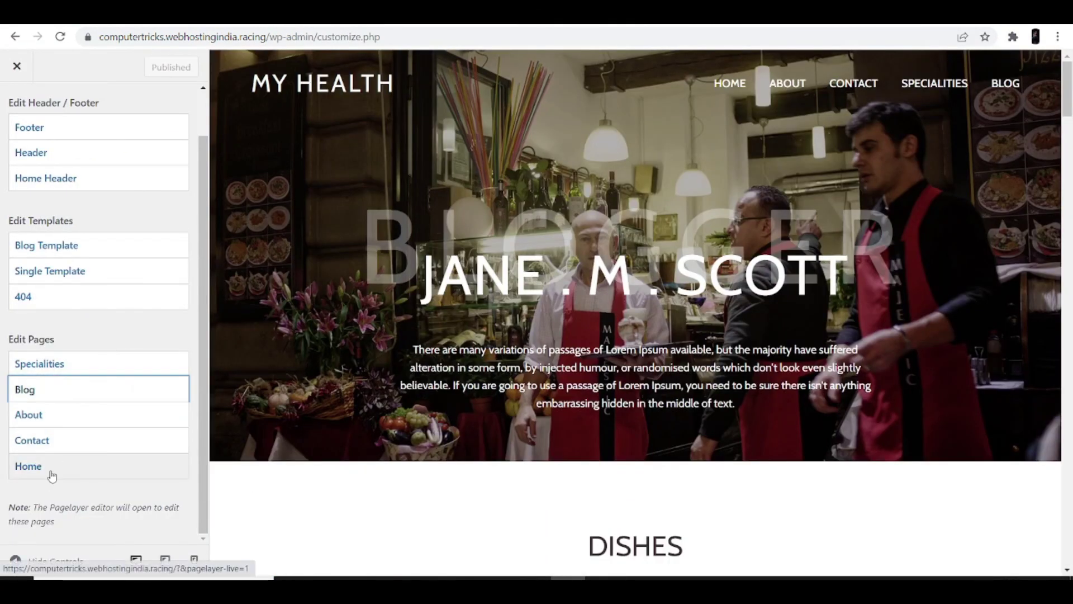
Step: Open the Home page in Pagelayer's live editor and review its Dishes, About and recipe card sections
click(54, 473)
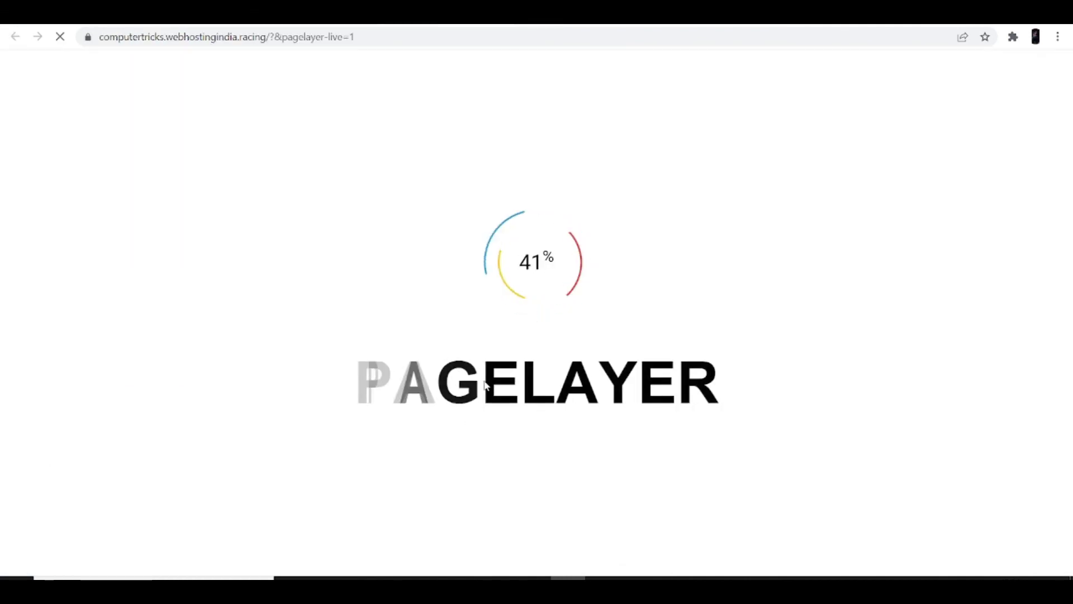
scroll(468, 355, down, 10)
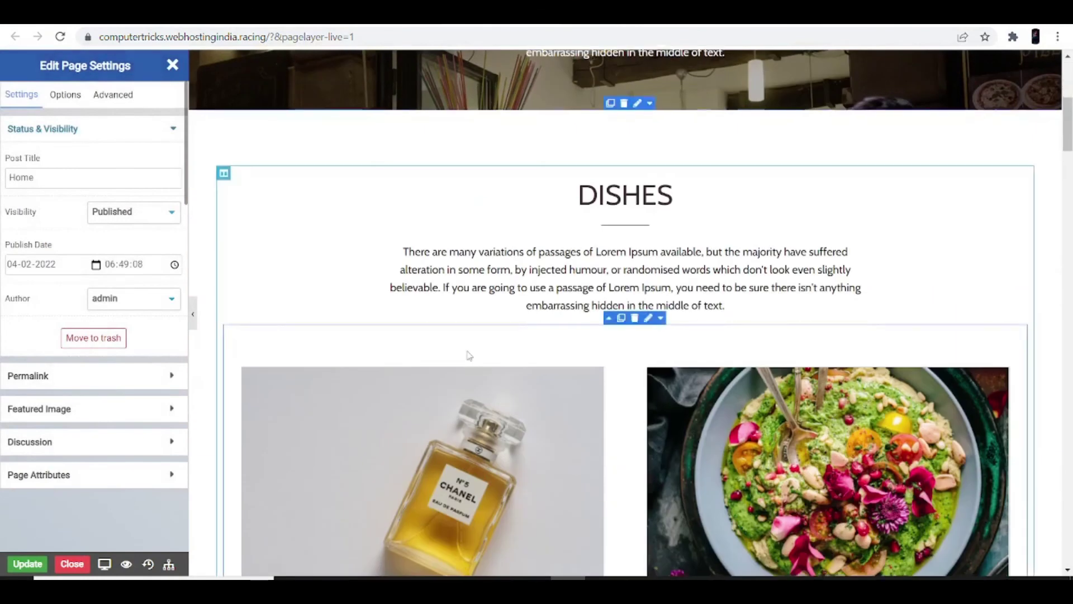
scroll(469, 355, down, 15)
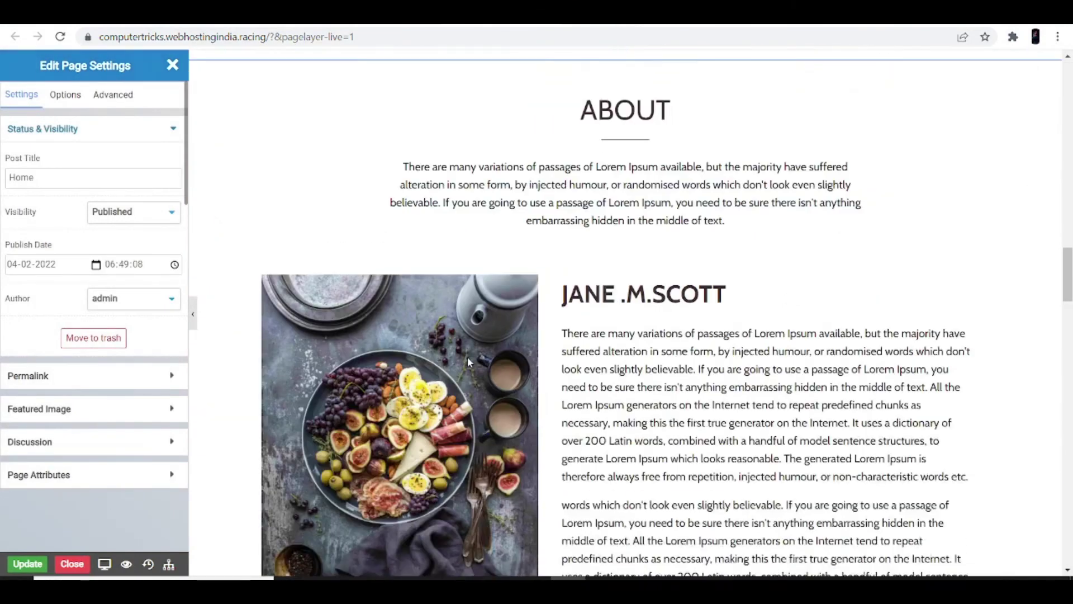
scroll(468, 362, up, 15)
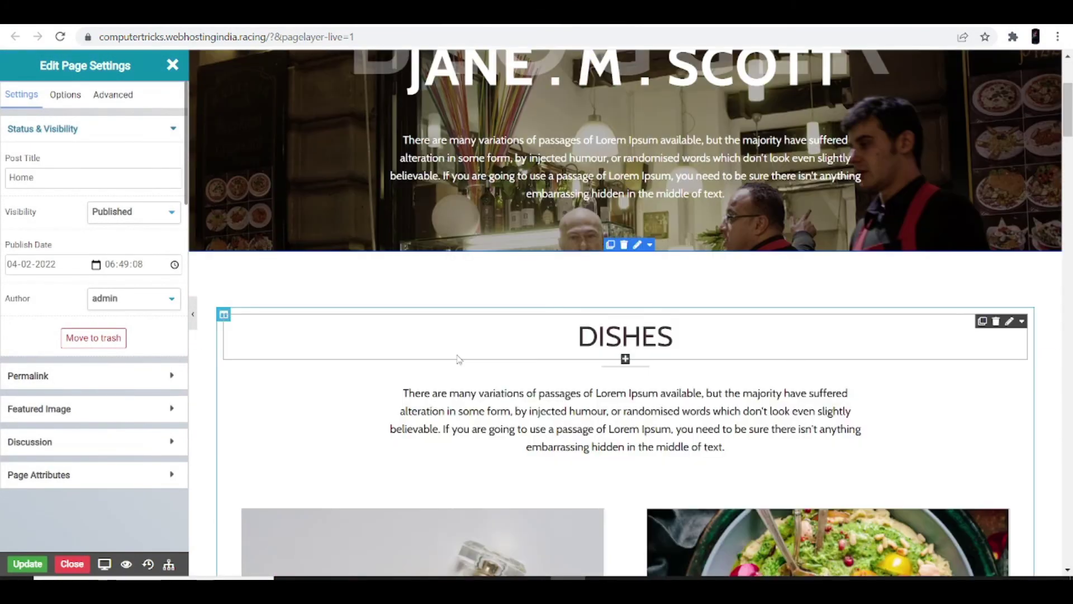
scroll(457, 359, down, 10)
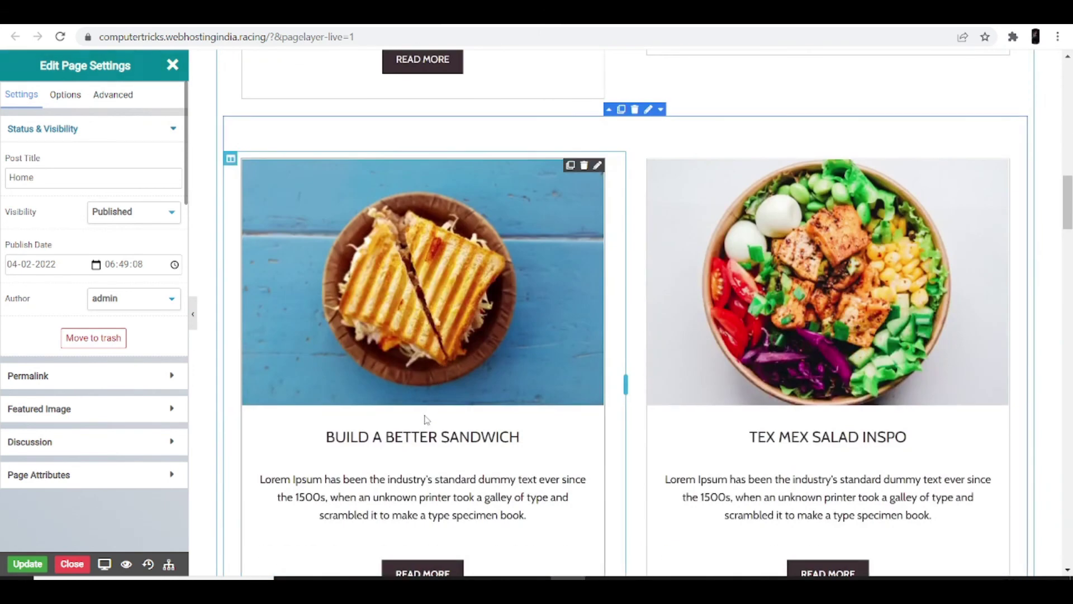
scroll(427, 419, up, 5)
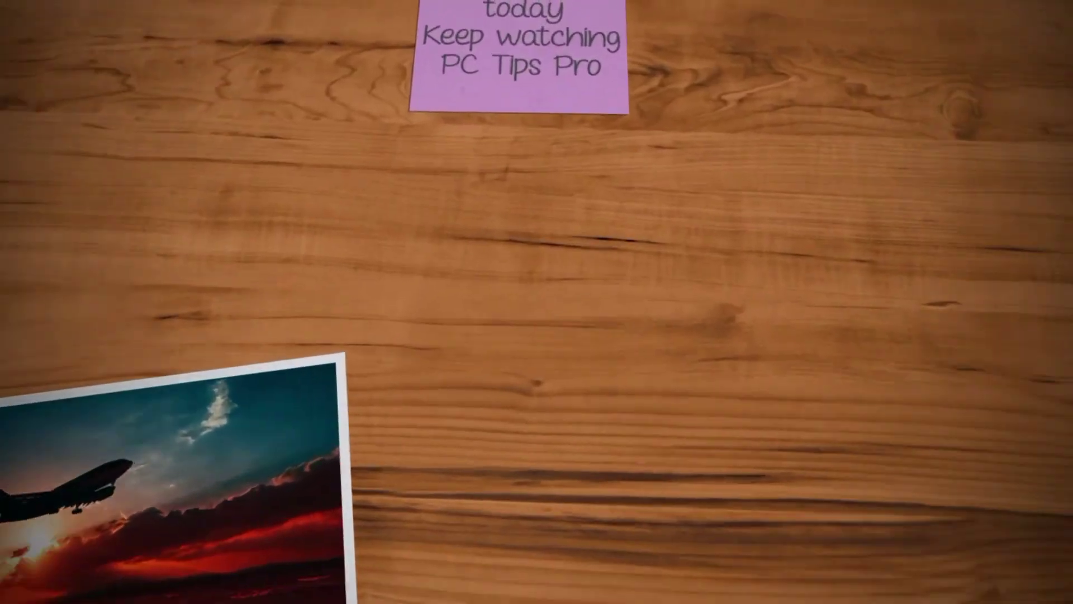